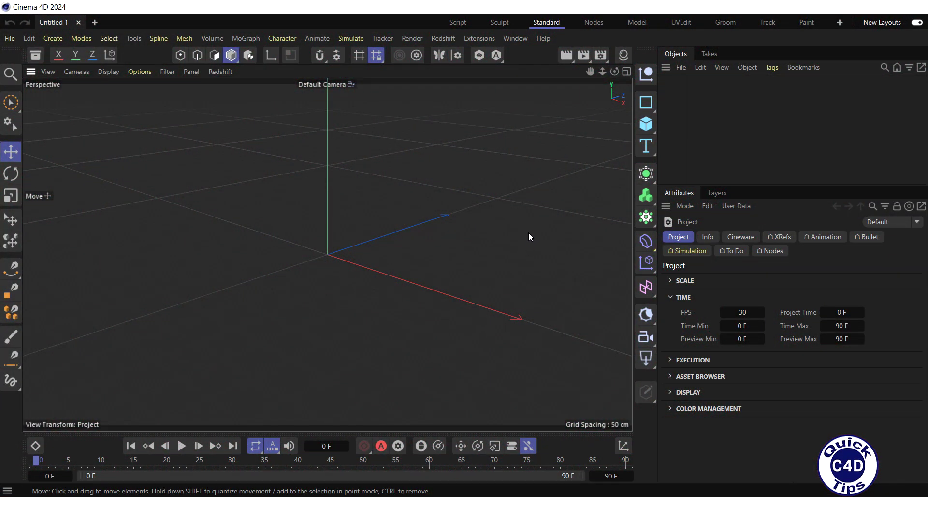
# - Create a star spline with 6 points lying in the XZ plane
pyautogui.click(648, 105)
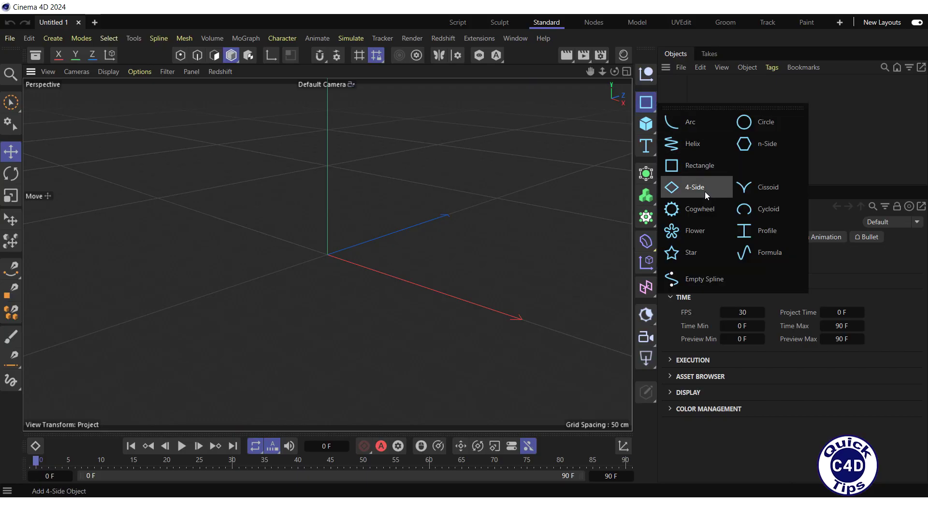
pyautogui.click(706, 249)
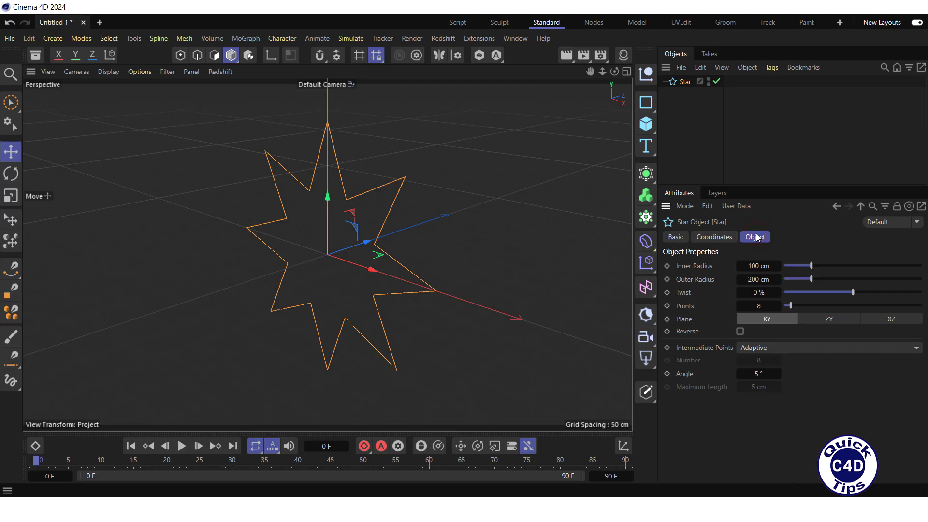
pyautogui.click(758, 306)
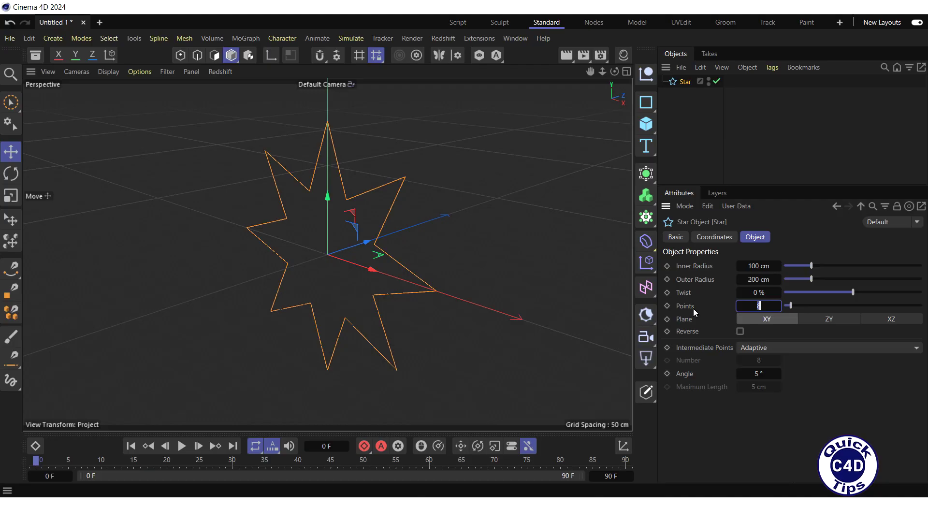
pyautogui.write('6')
pyautogui.press('Return')
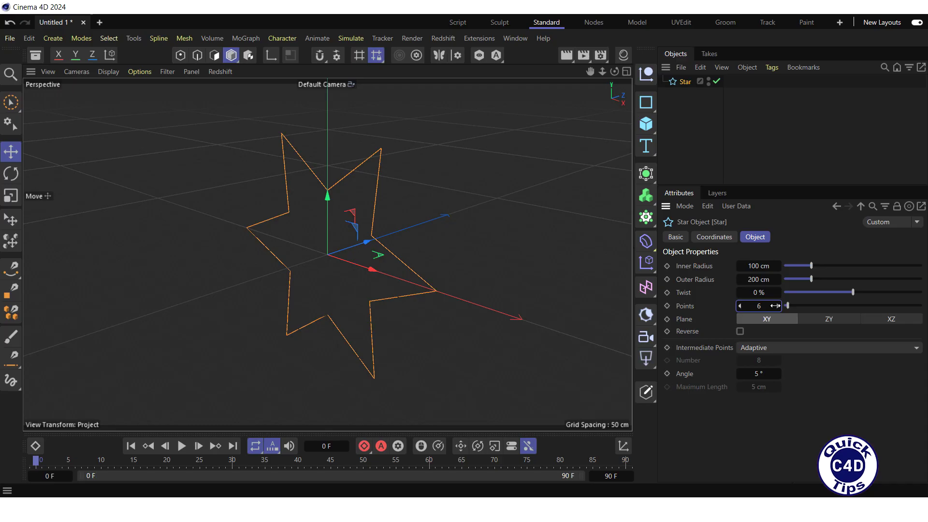
pyautogui.click(875, 318)
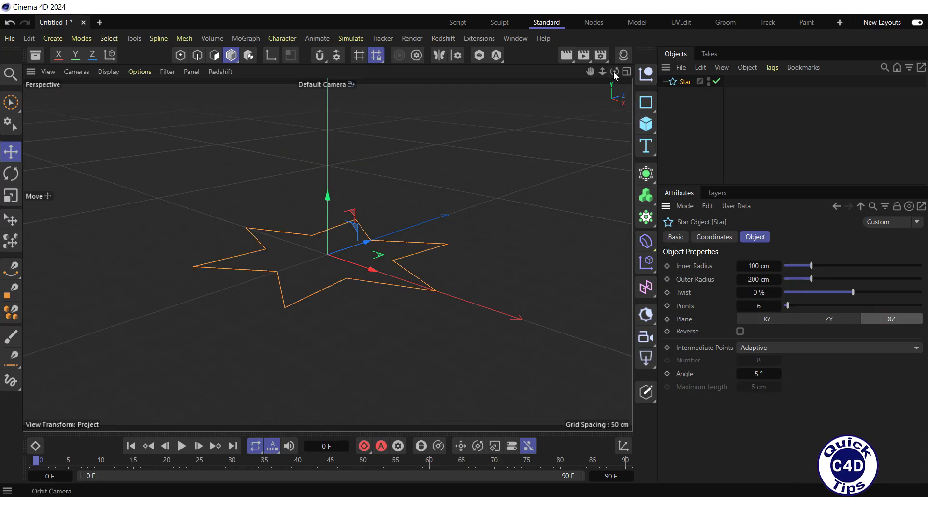
pyautogui.moveTo(614, 71); pyautogui.dragTo(605, 108)
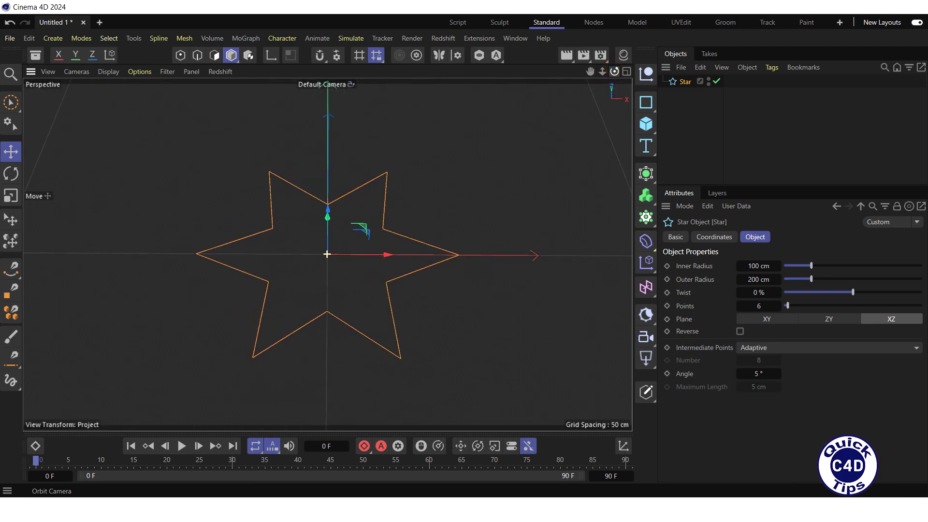
pyautogui.moveTo(595, 68); pyautogui.dragTo(599, 100)
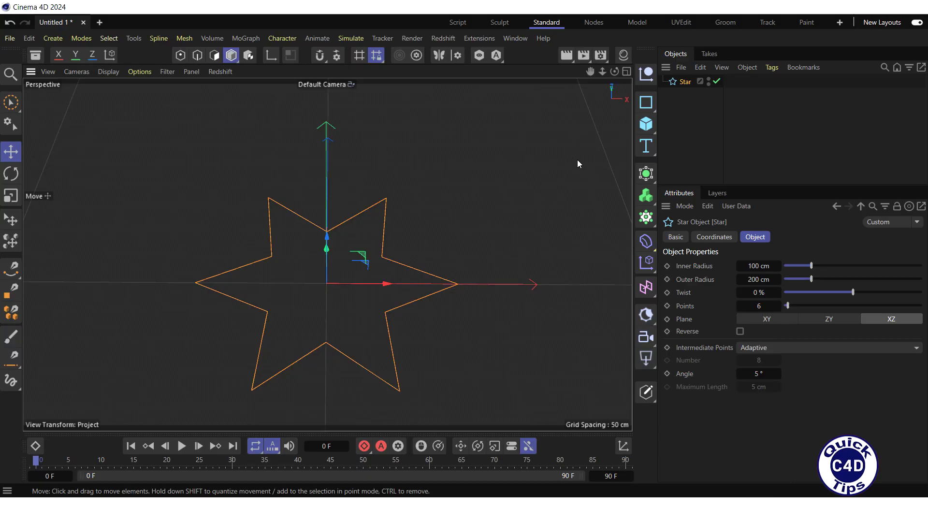
# - Add a Matrix object and rename it MatrixForStar
pyautogui.click(648, 217)
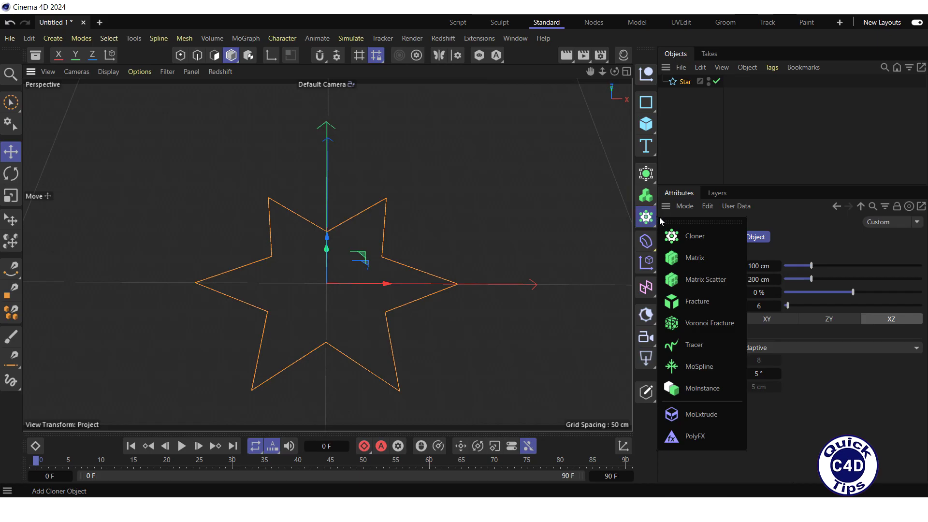
pyautogui.click(696, 259)
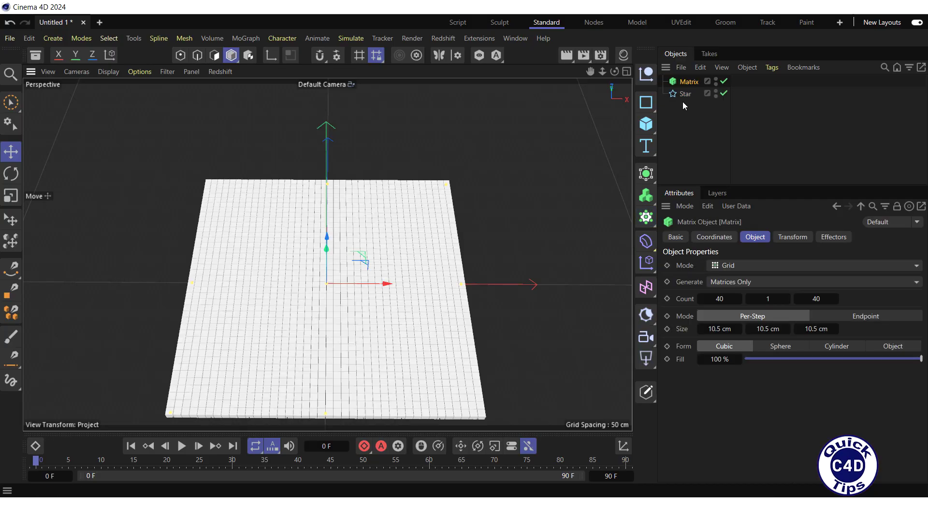
pyautogui.doubleClick(689, 81)
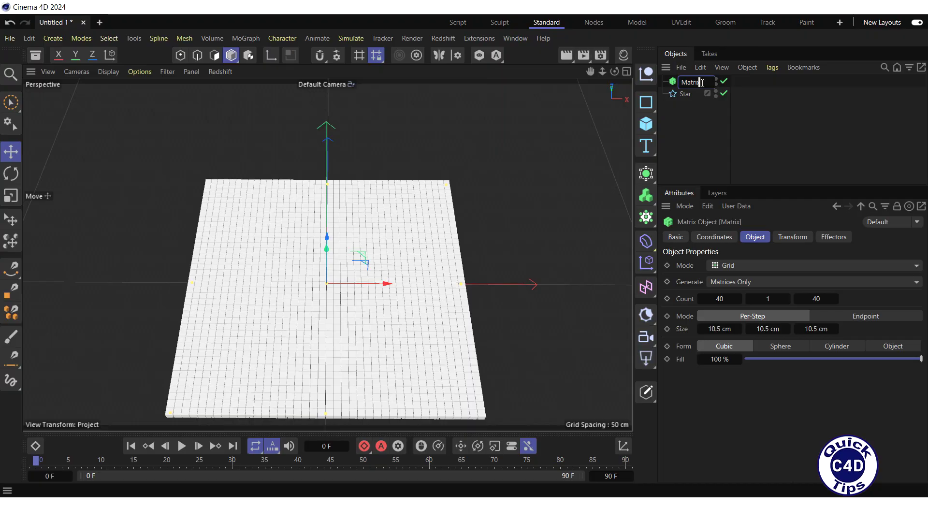
pyautogui.write('For')
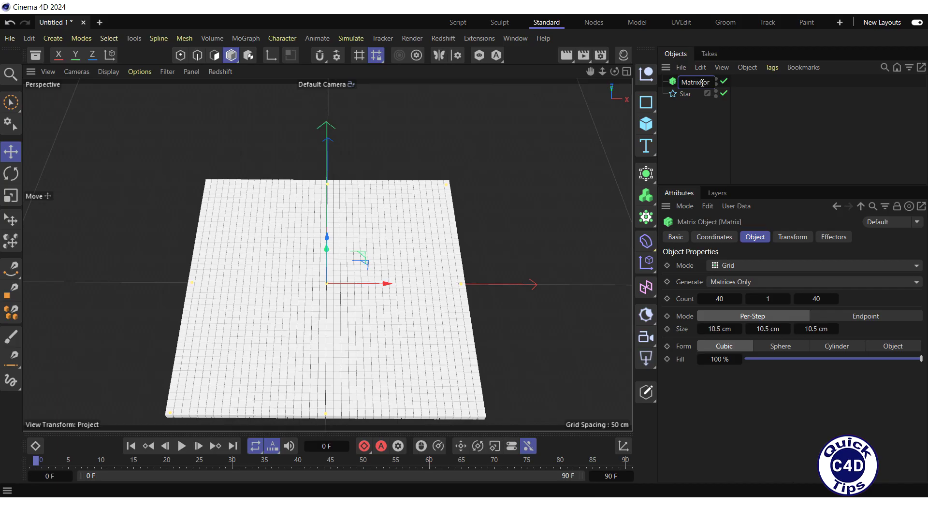
pyautogui.write('Star')
pyautogui.press('Return')
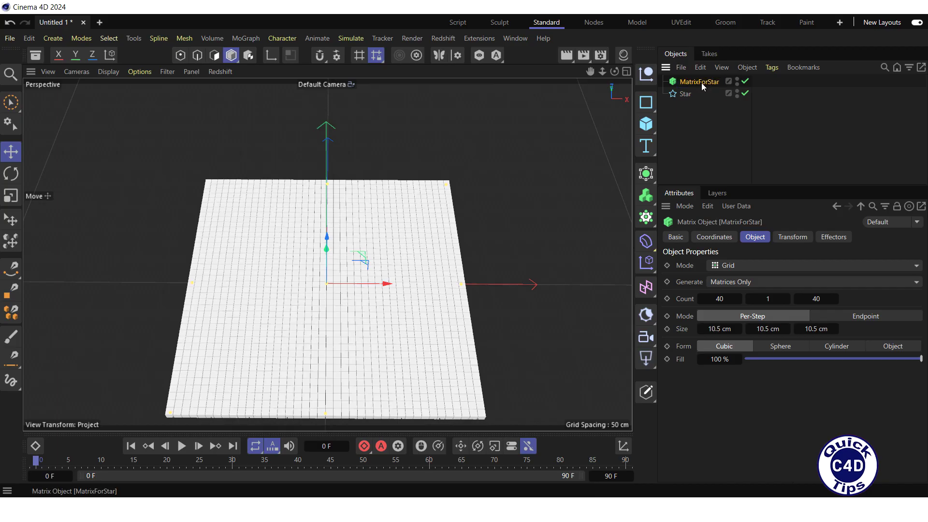
# - Distribute MatrixForStar along the Star spline using Object mode, with a count of 100
pyautogui.click(761, 240)
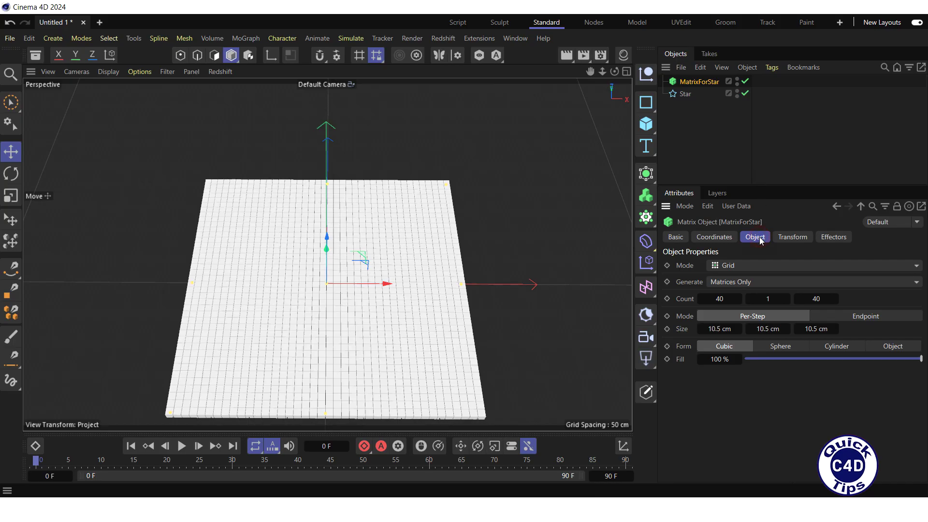
pyautogui.click(761, 263)
pyautogui.click(761, 281)
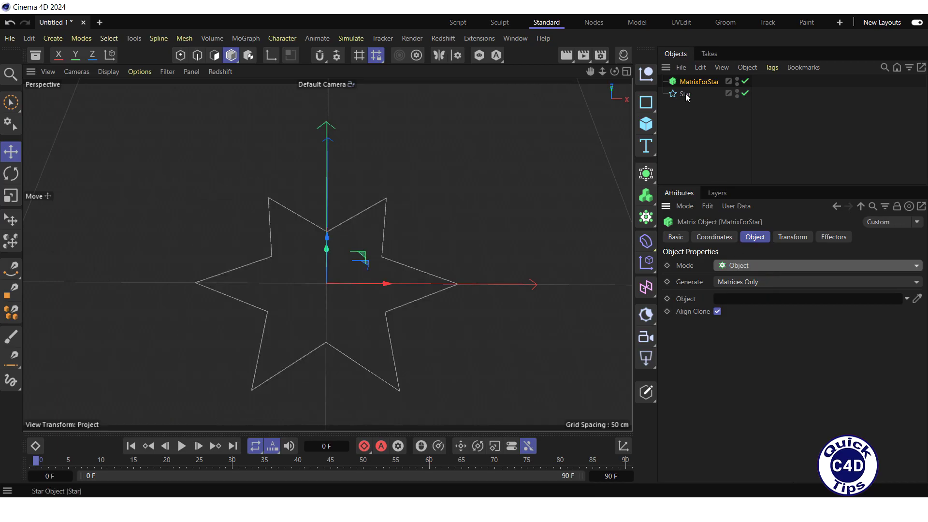
pyautogui.moveTo(685, 94); pyautogui.dragTo(731, 300)
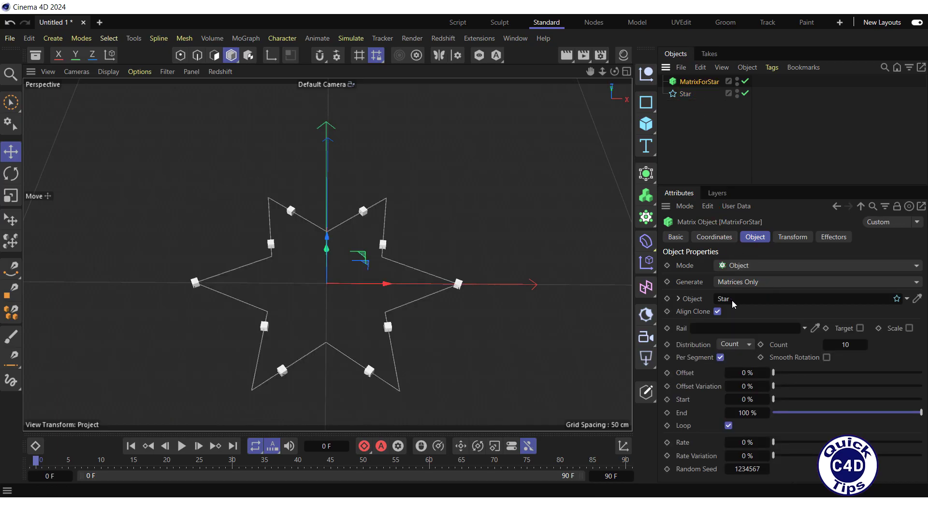
pyautogui.click(837, 344)
pyautogui.write('100')
pyautogui.press('Return')
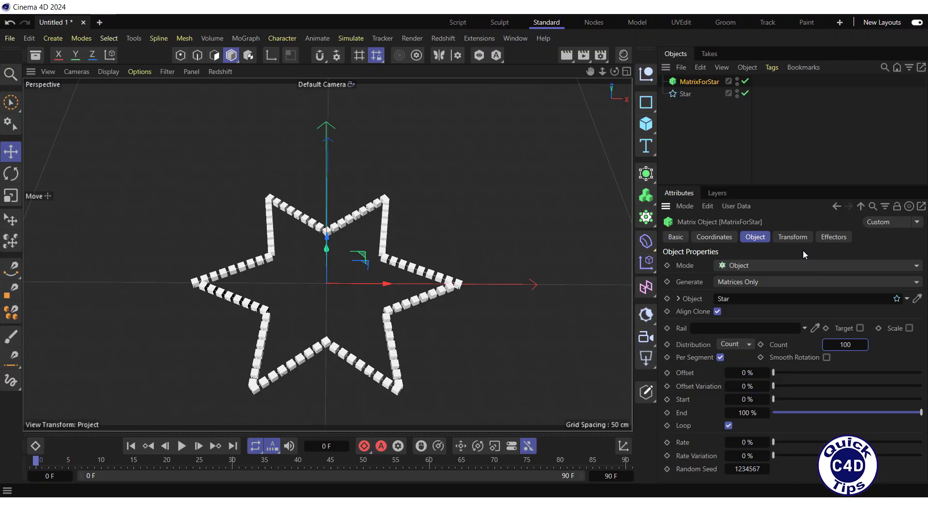
# - Scale the matrices of MatrixForStar to 0.3 on the X, Y and Z axes
pyautogui.click(793, 237)
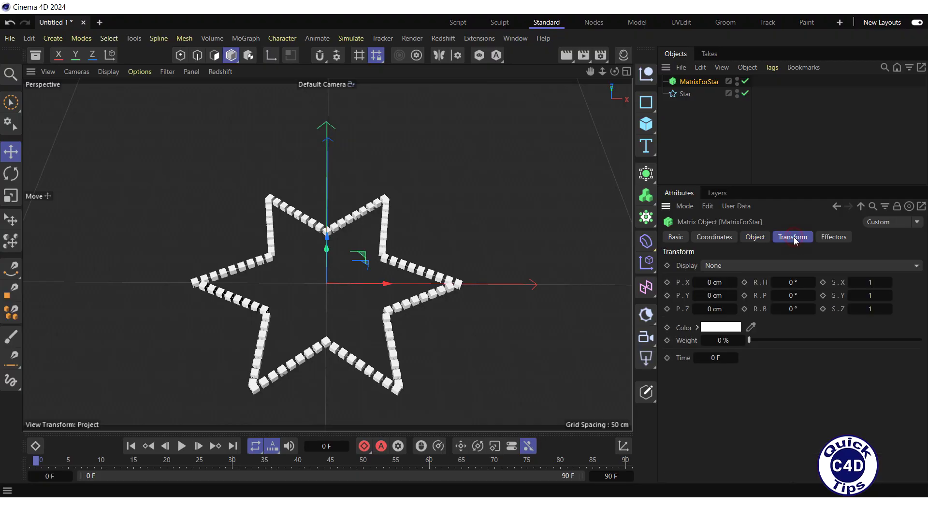
pyautogui.click(869, 282)
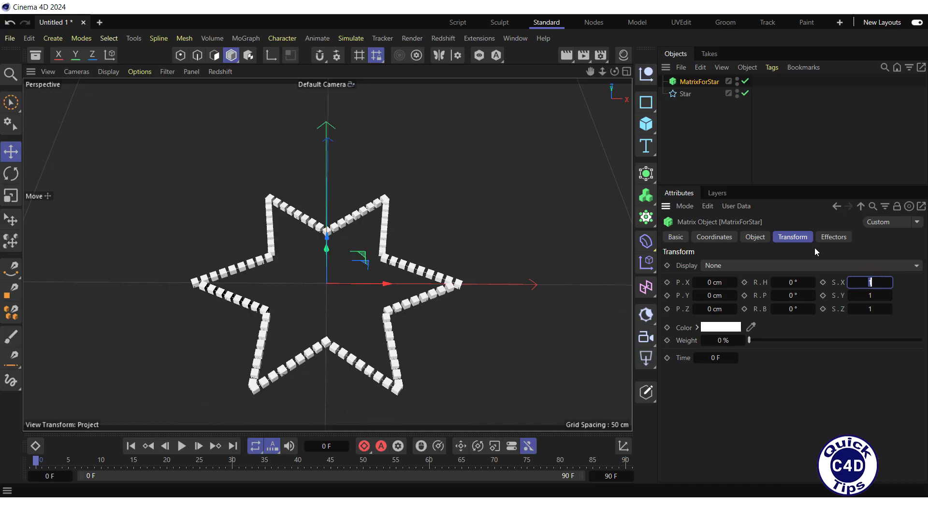
pyautogui.write('0.3')
pyautogui.press('Return')
pyautogui.click(866, 295)
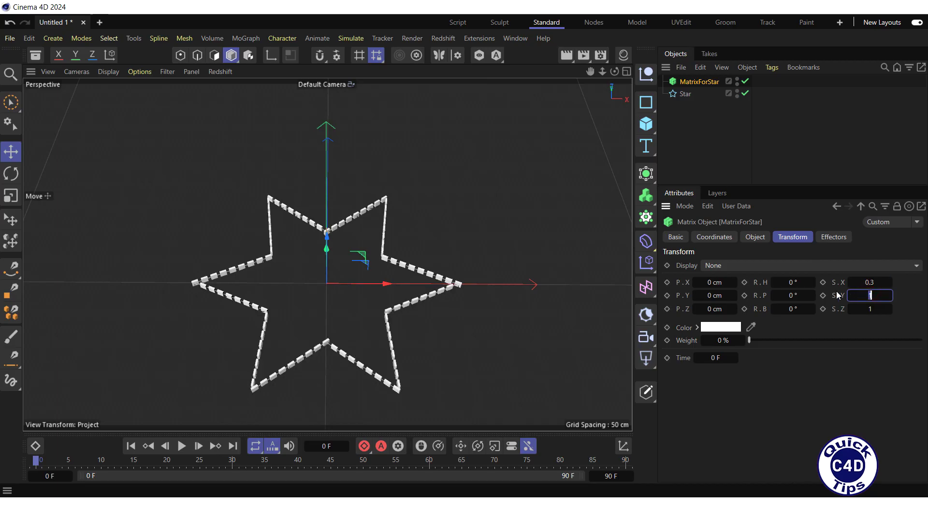
pyautogui.write('0.3')
pyautogui.press('Return')
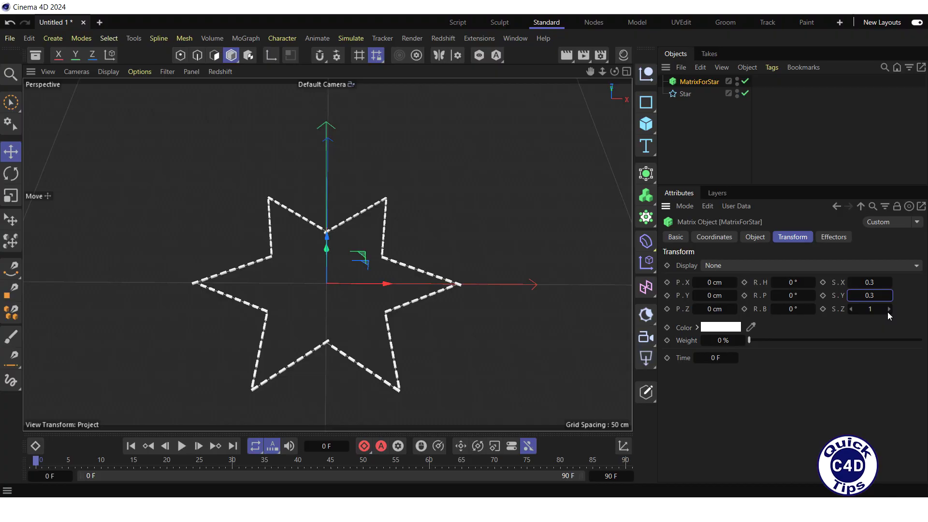
pyautogui.click(868, 310)
pyautogui.write('0.3')
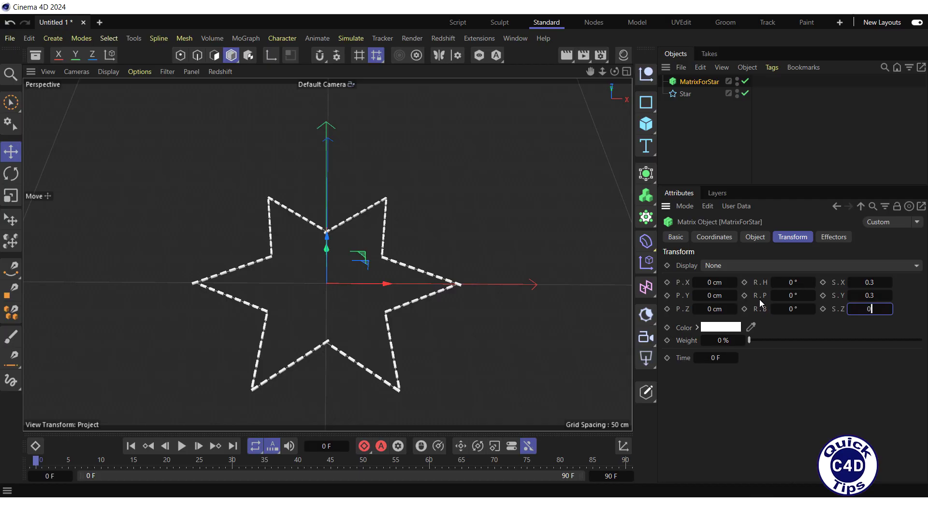
pyautogui.press('Return')
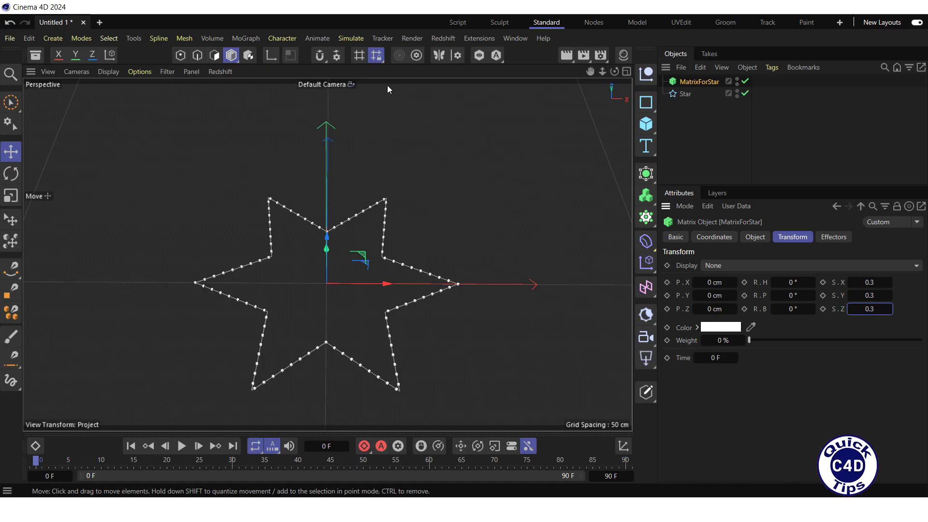
# - Add a particle emitter and set its pitch rotation to 90°
pyautogui.click(351, 38)
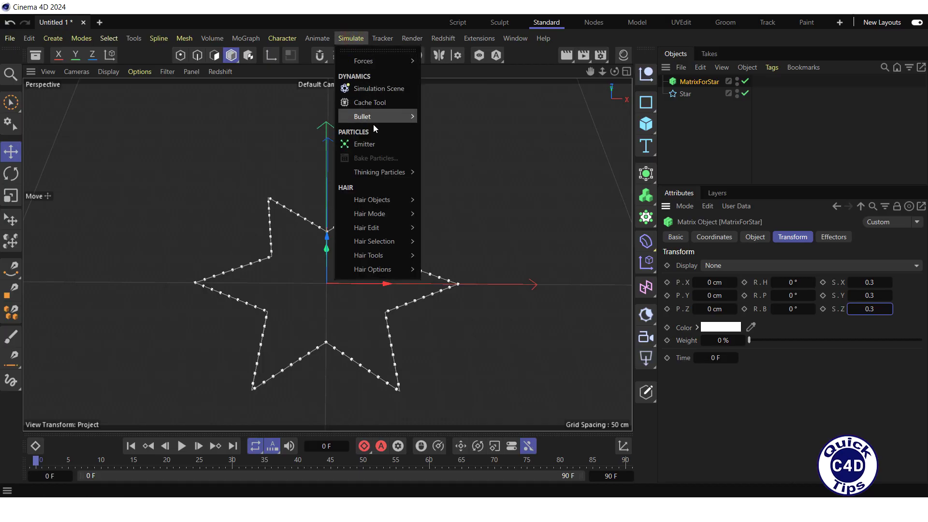
pyautogui.click(368, 145)
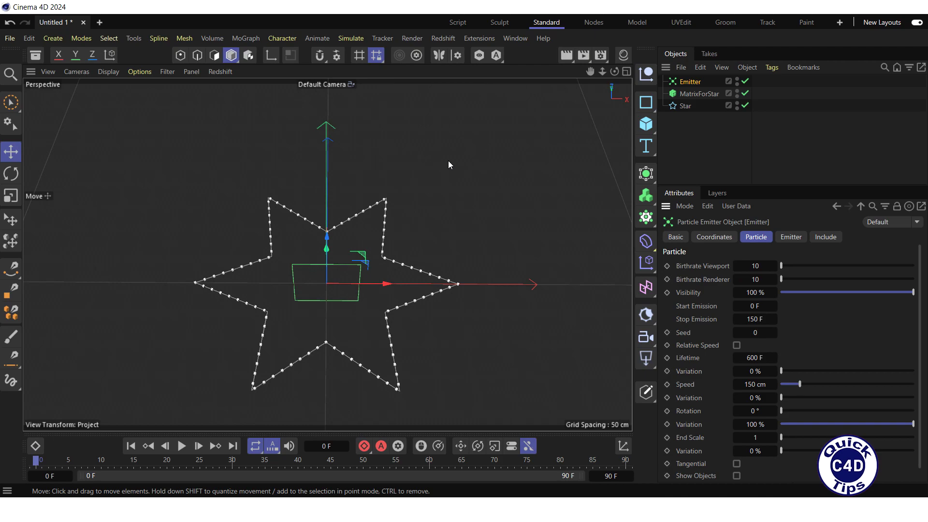
pyautogui.click(714, 237)
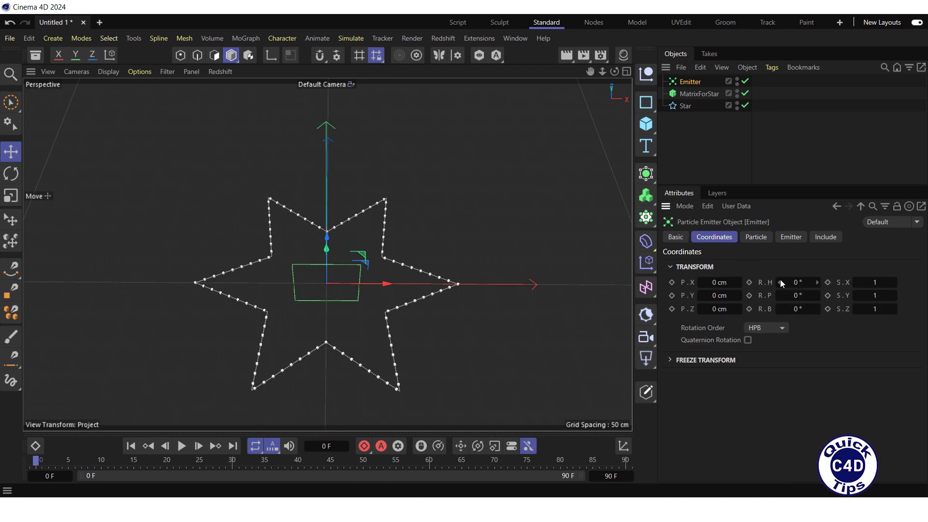
pyautogui.doubleClick(797, 296)
pyautogui.write('90')
pyautogui.press('Return')
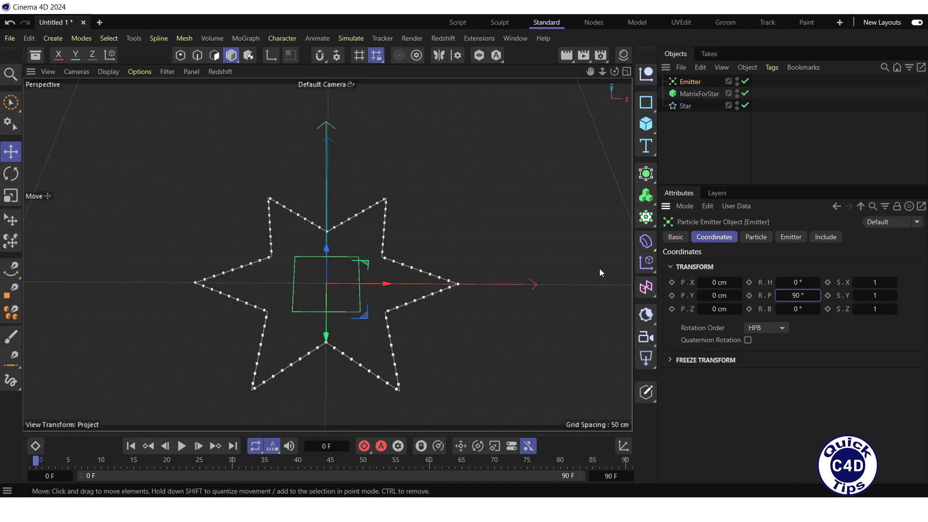
# - Set the emitter's viewport and renderer birthrates to 300 and its particle speed to 10000 cm
pyautogui.click(756, 237)
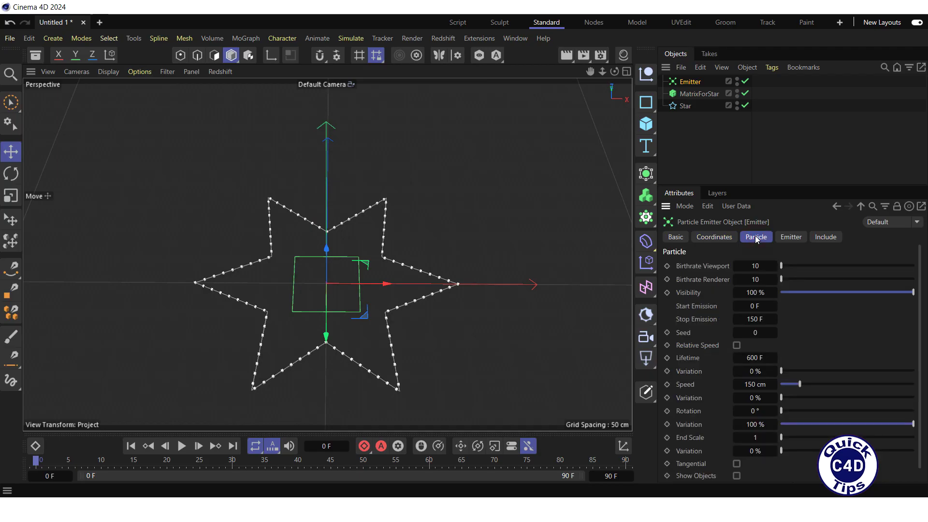
pyautogui.doubleClick(752, 266)
pyautogui.write('300')
pyautogui.press('Tab')
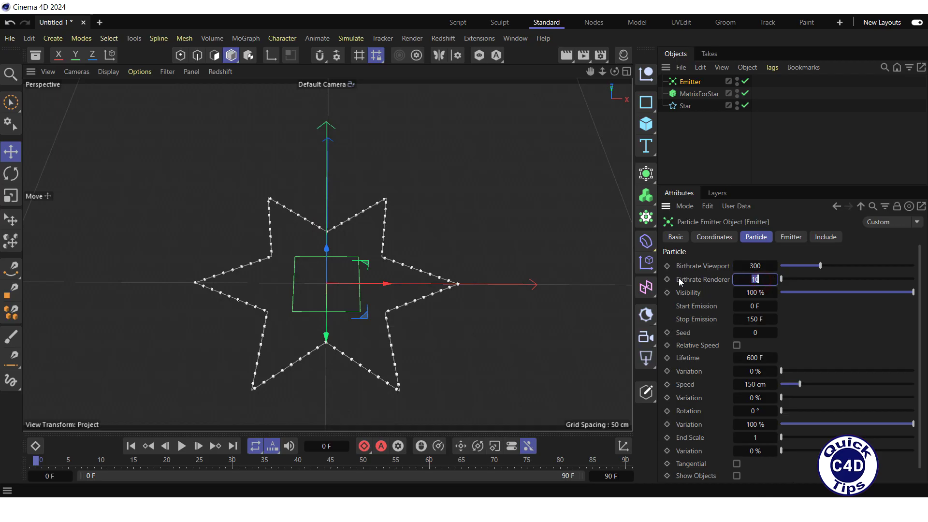
pyautogui.write('300')
pyautogui.press('Return')
pyautogui.click(748, 385)
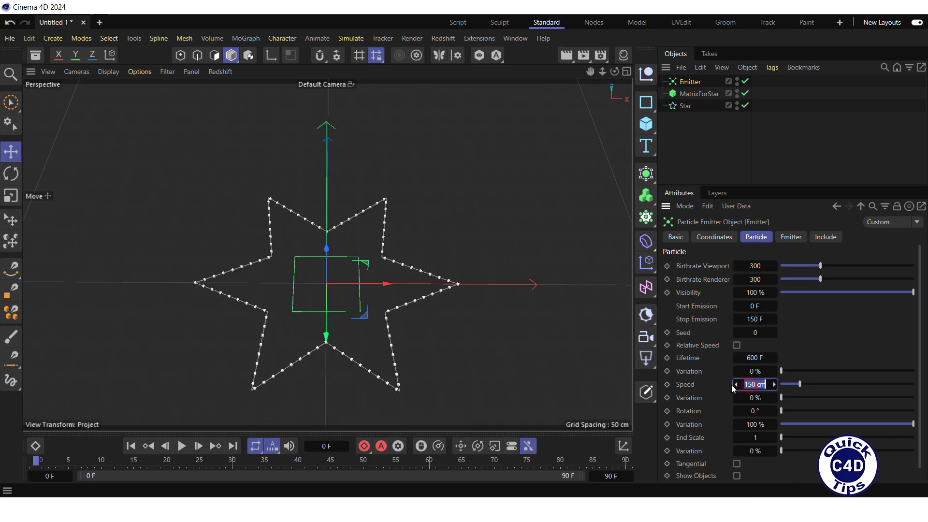
pyautogui.write('10000')
pyautogui.press('Return')
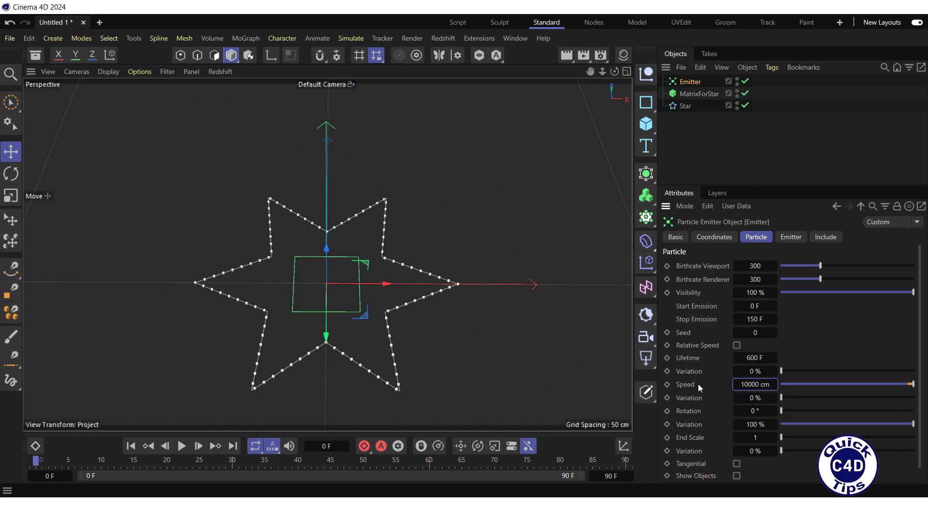
# - Add a second Matrix object and rename it MatrixForEmitter
pyautogui.click(647, 219)
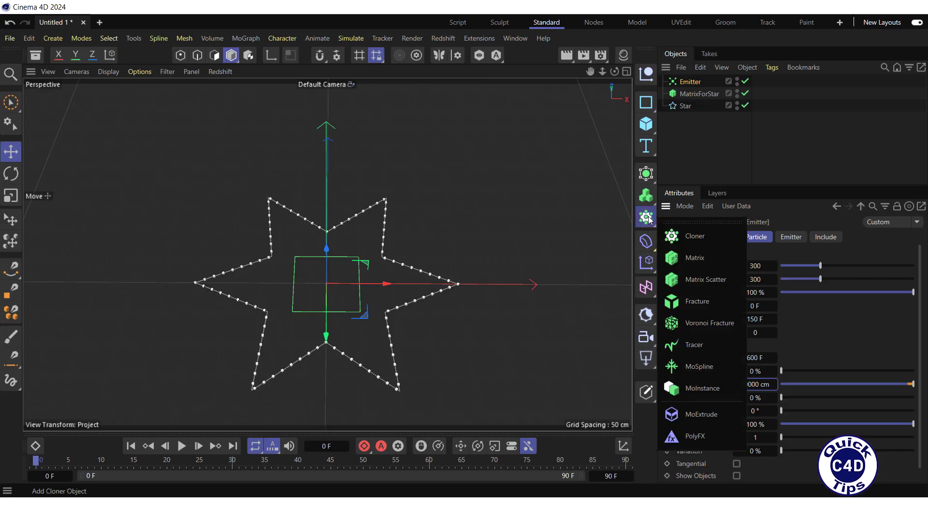
pyautogui.click(695, 258)
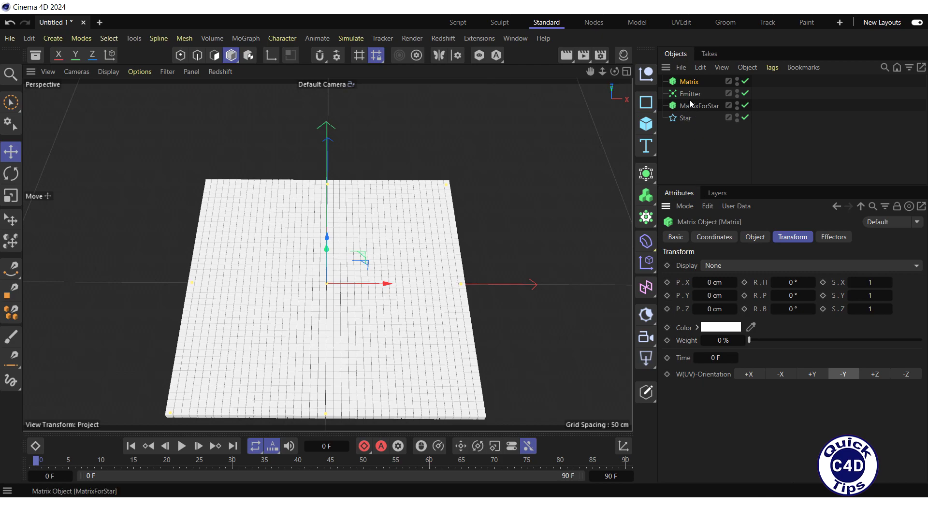
pyautogui.doubleClick(702, 82)
pyautogui.click(702, 82)
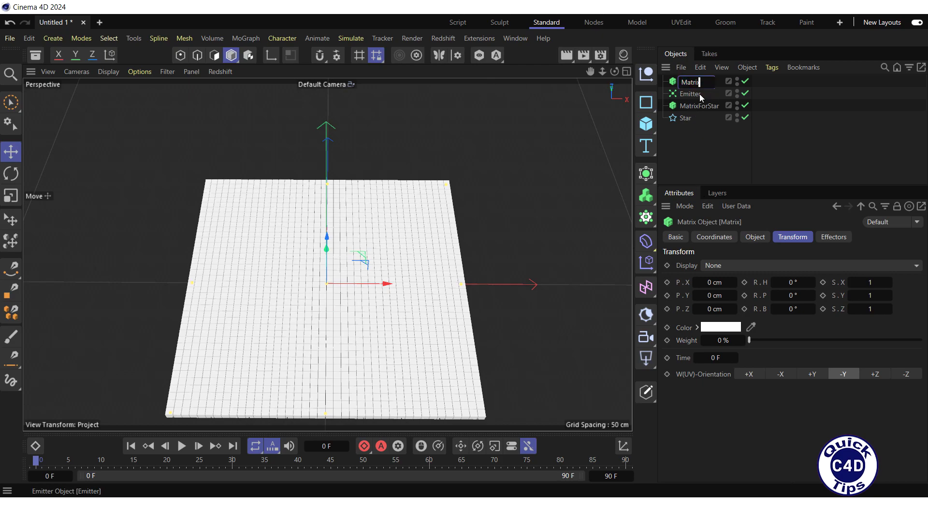
pyautogui.write('ForEmit')
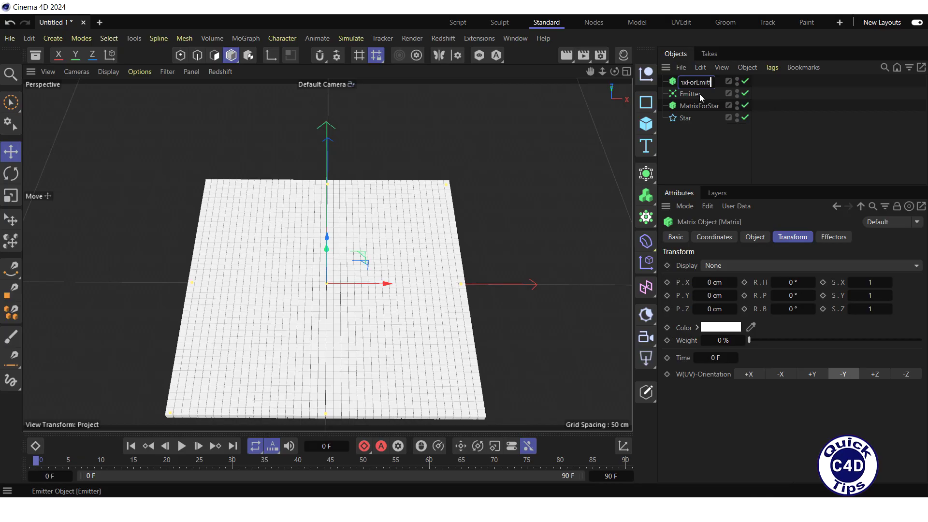
pyautogui.write('ter')
pyautogui.press('Return')
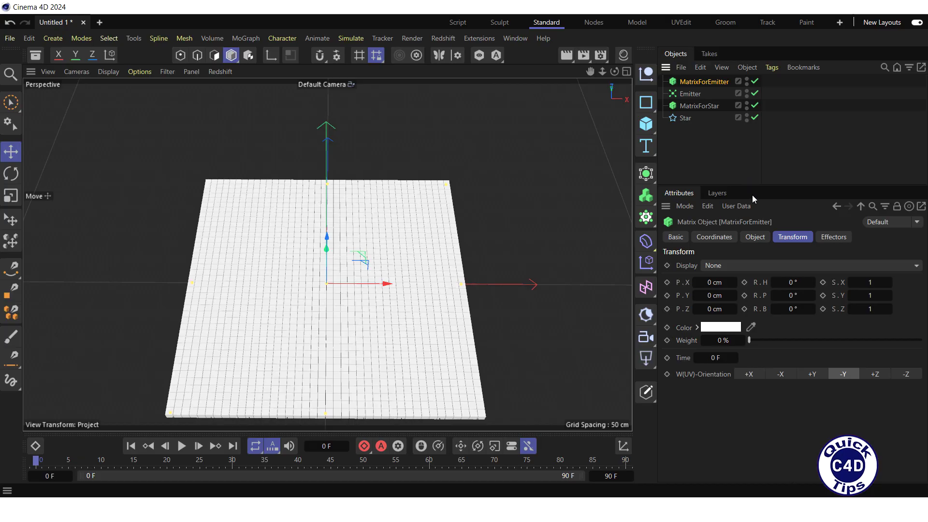
# - Set MatrixForEmitter to Object mode and link the Emitter as its source object
pyautogui.click(754, 236)
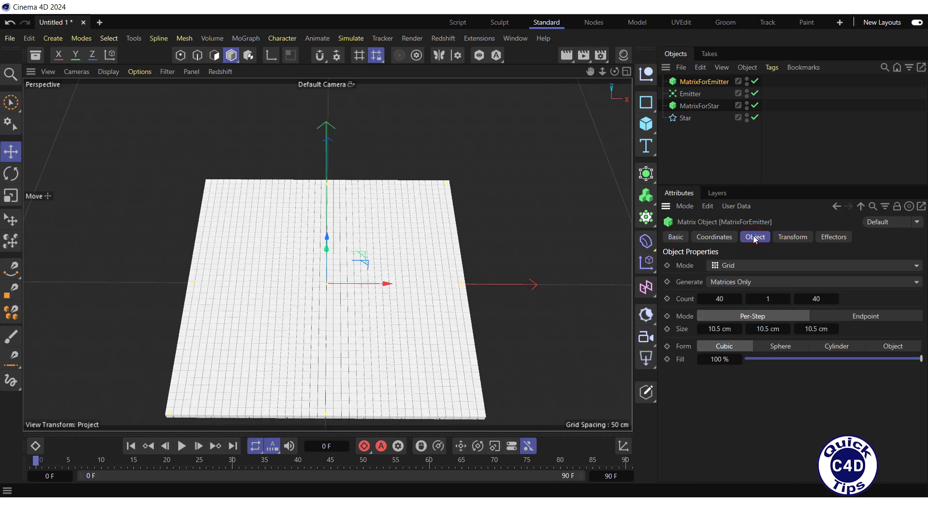
pyautogui.click(758, 264)
pyautogui.click(755, 281)
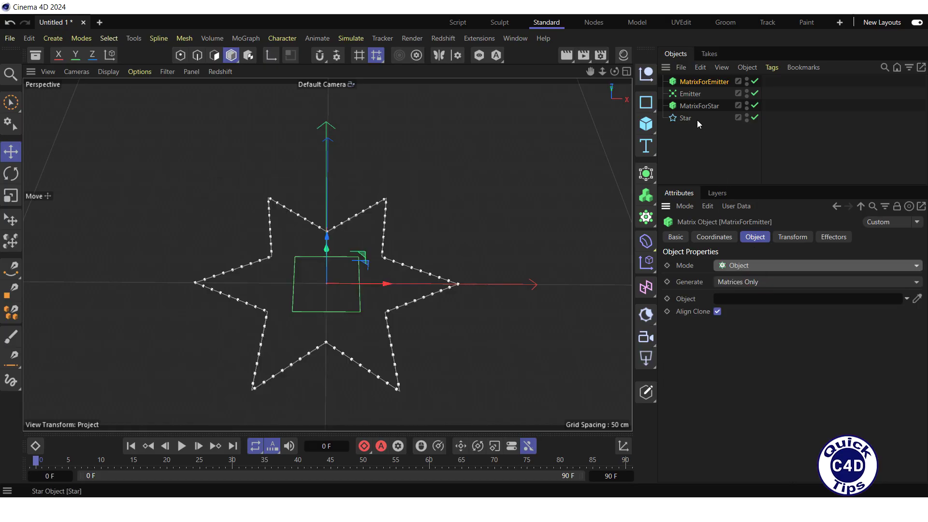
pyautogui.moveTo(691, 94); pyautogui.dragTo(723, 300)
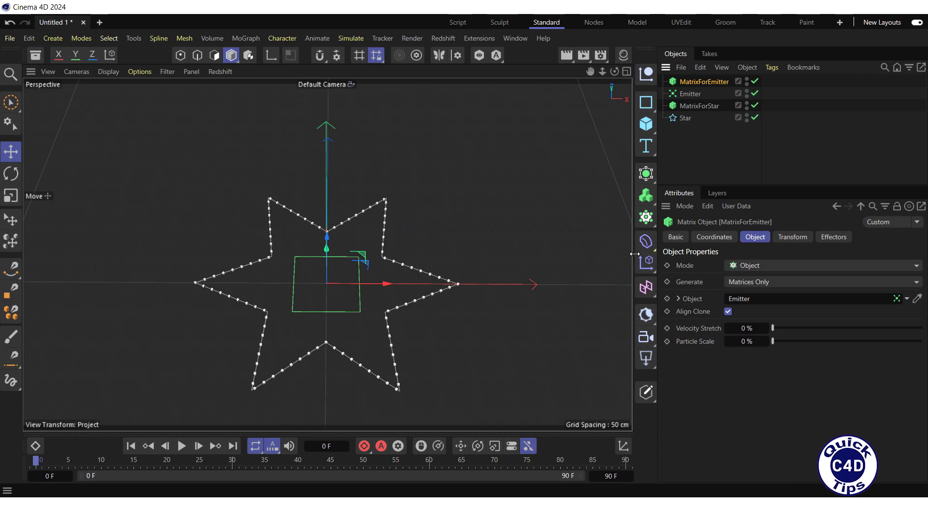
# - Add an Inheritance effector to MatrixForEmitter with 99% strength, MatrixForStar as its object and Morph Motion Object enabled
pyautogui.click(647, 263)
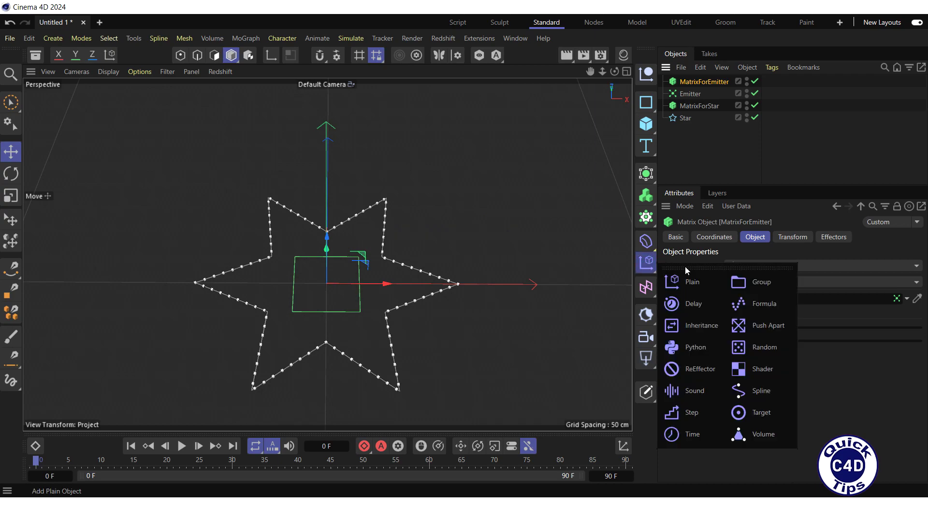
pyautogui.click(698, 328)
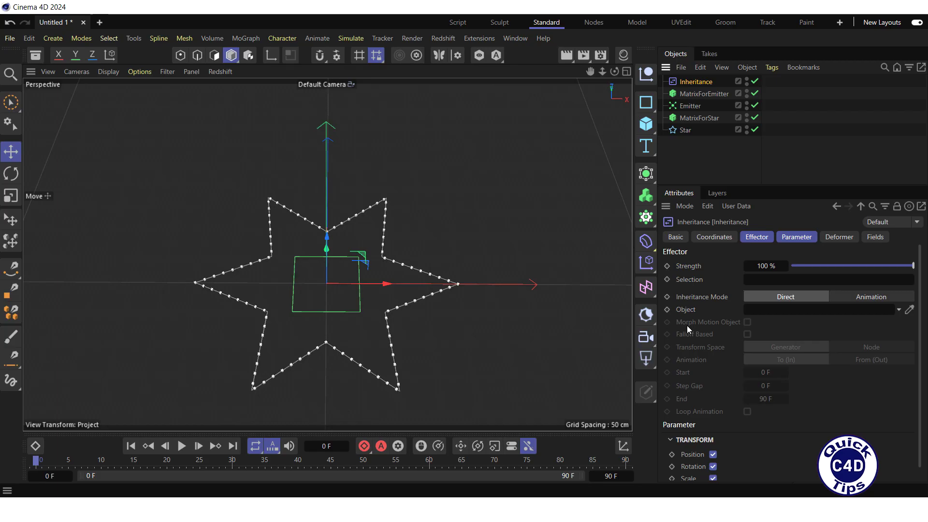
pyautogui.click(750, 240)
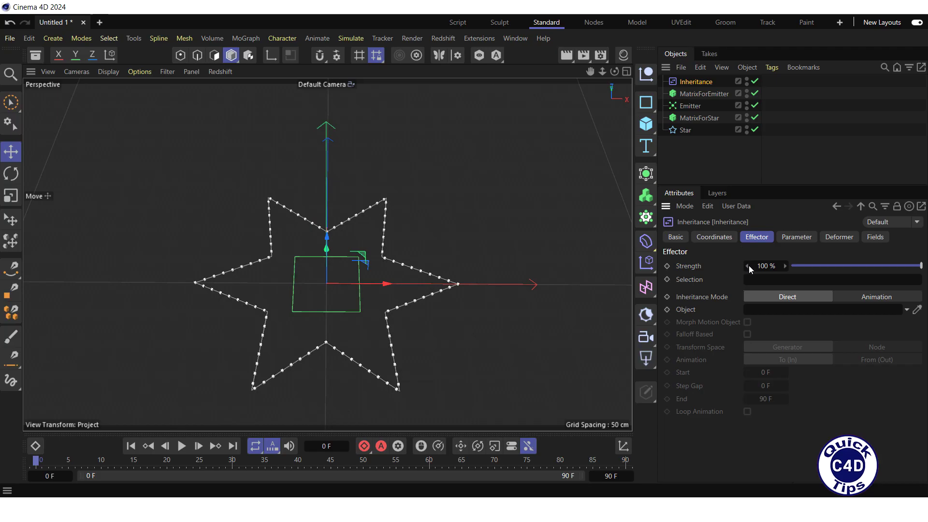
pyautogui.click(749, 266)
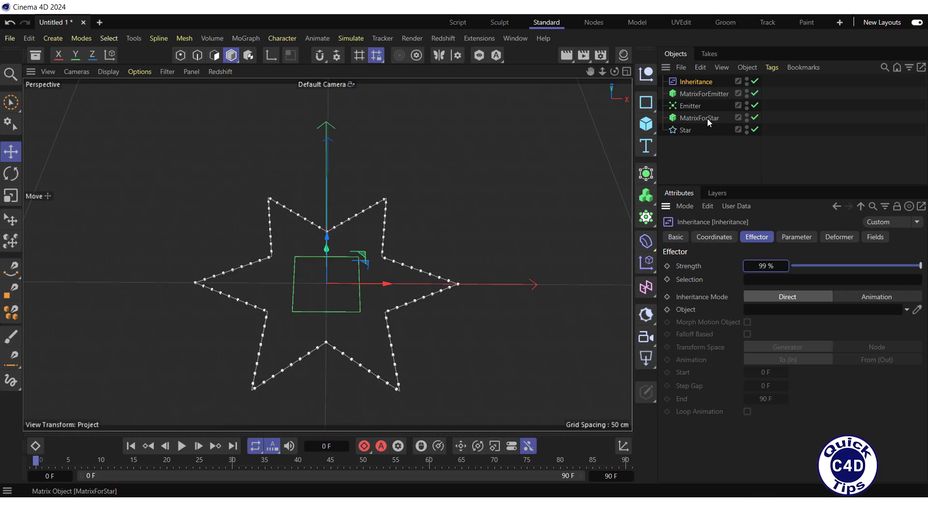
pyautogui.moveTo(706, 118); pyautogui.dragTo(759, 311)
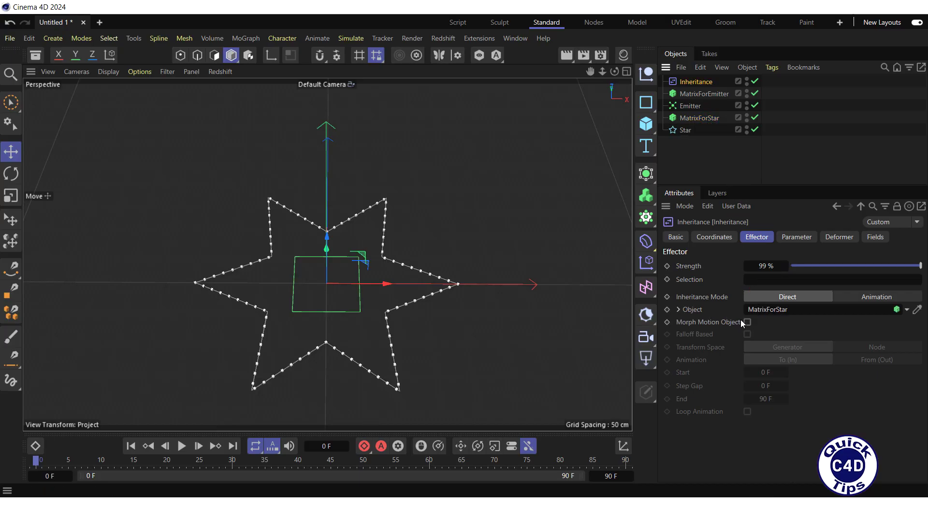
pyautogui.click(747, 323)
# - Hide the Emitter in the viewport, preview the animation and return to the first frame
pyautogui.click(747, 106)
pyautogui.click(747, 105)
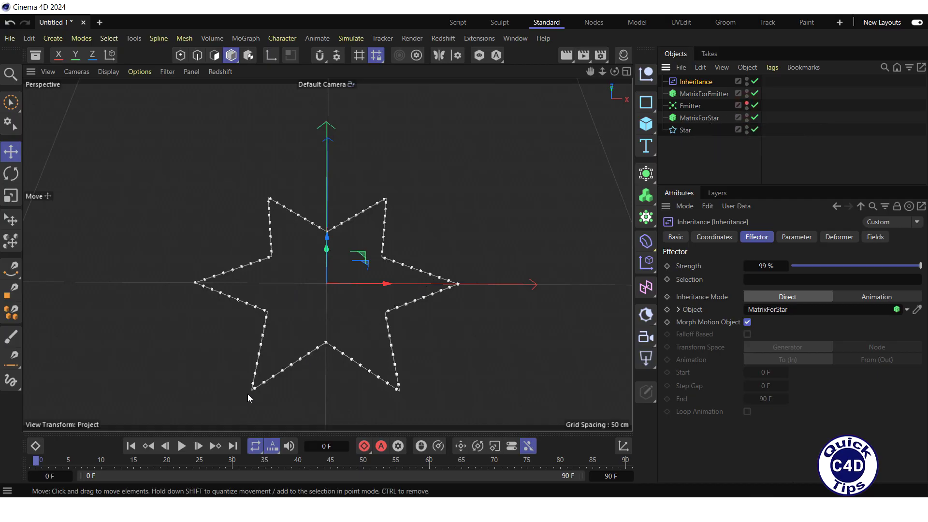
pyautogui.click(181, 446)
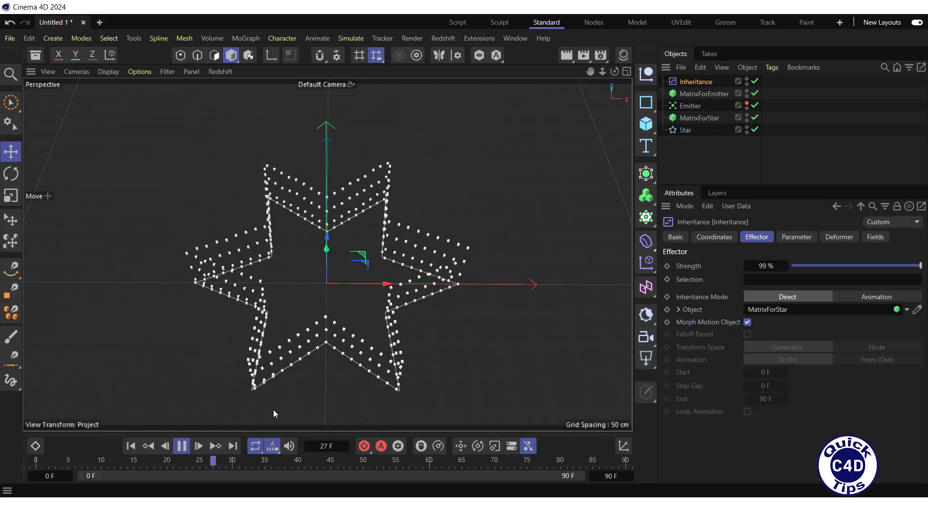
pyautogui.click(182, 446)
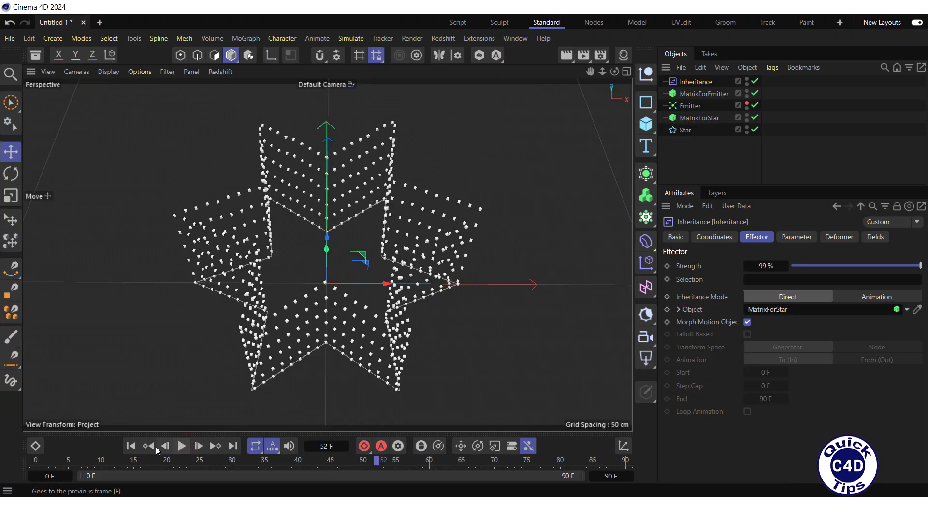
pyautogui.click(131, 446)
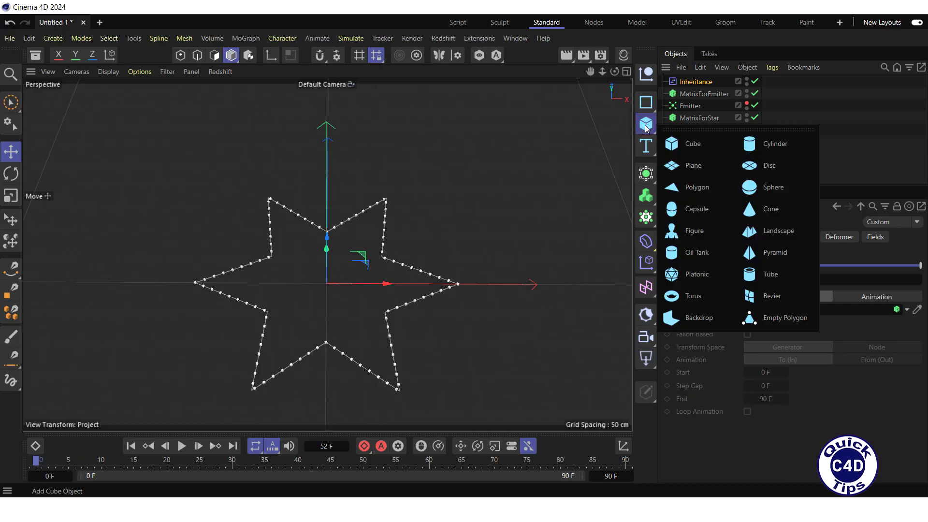
# - Add a Platonic object with a 20 cm radius and place it inside a new Cloner
pyautogui.click(694, 274)
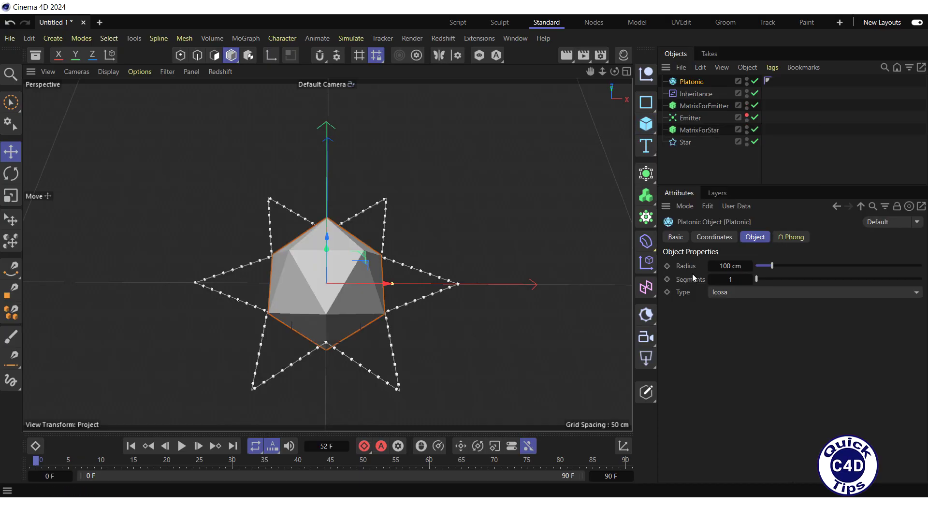
pyautogui.write('20')
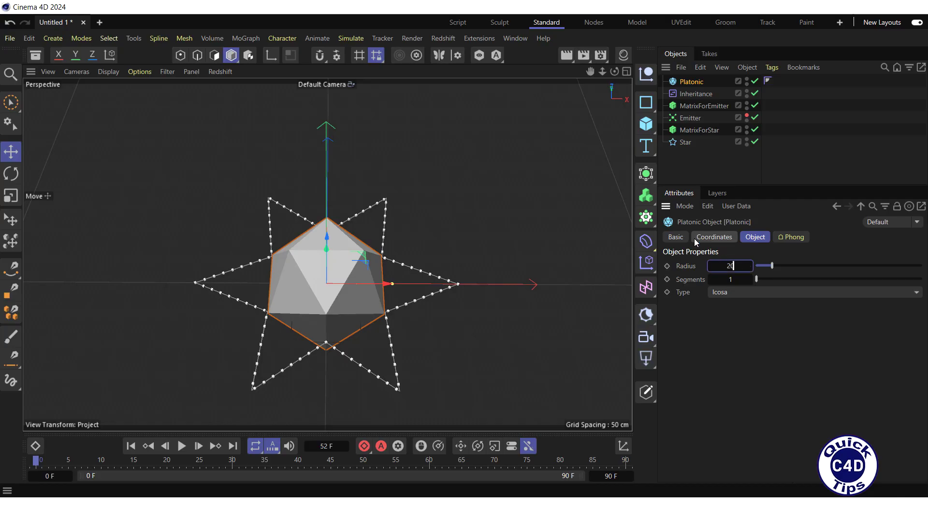
pyautogui.press('Return')
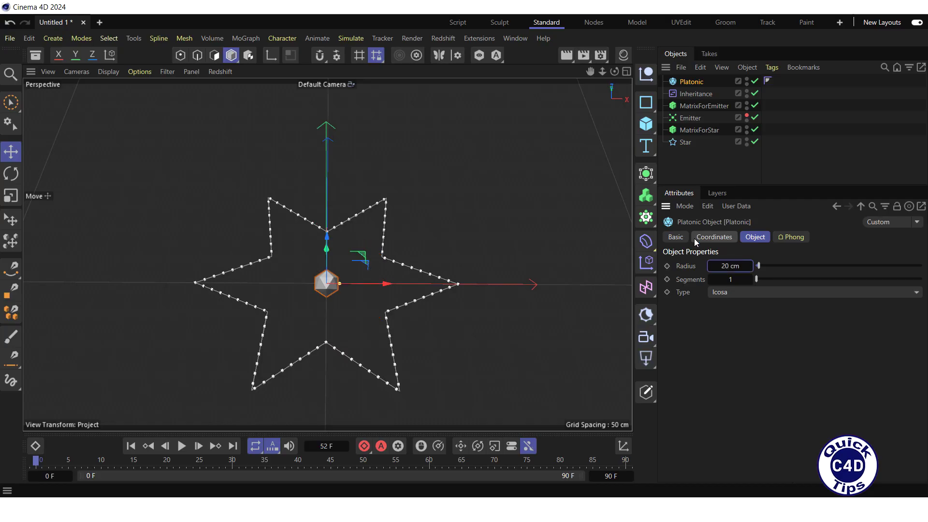
pyautogui.click(646, 218)
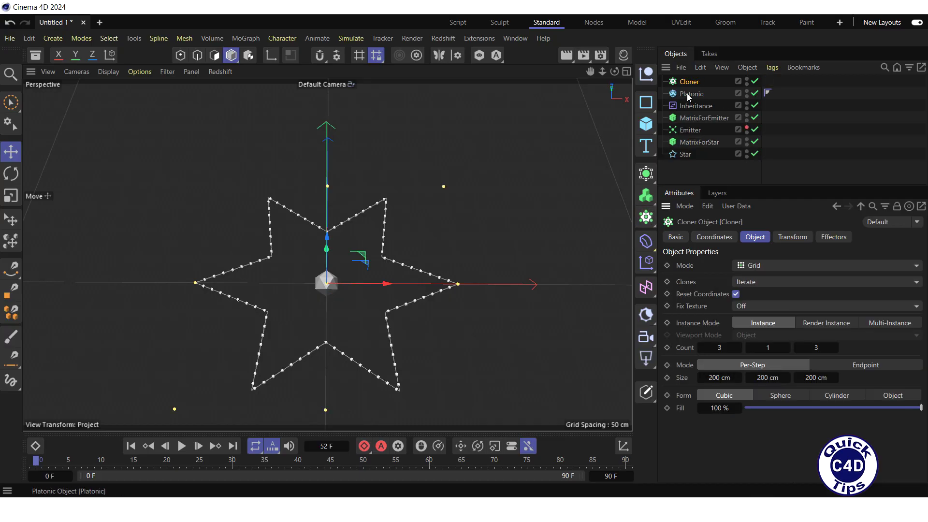
pyautogui.moveTo(689, 92); pyautogui.dragTo(689, 81)
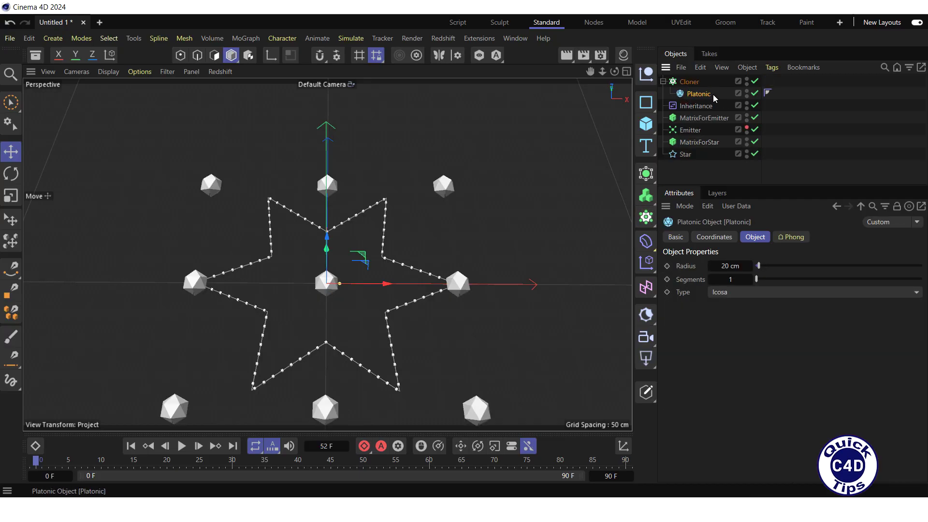
# - Set the Cloner to Object mode and link MatrixForEmitter as its object
pyautogui.click(690, 81)
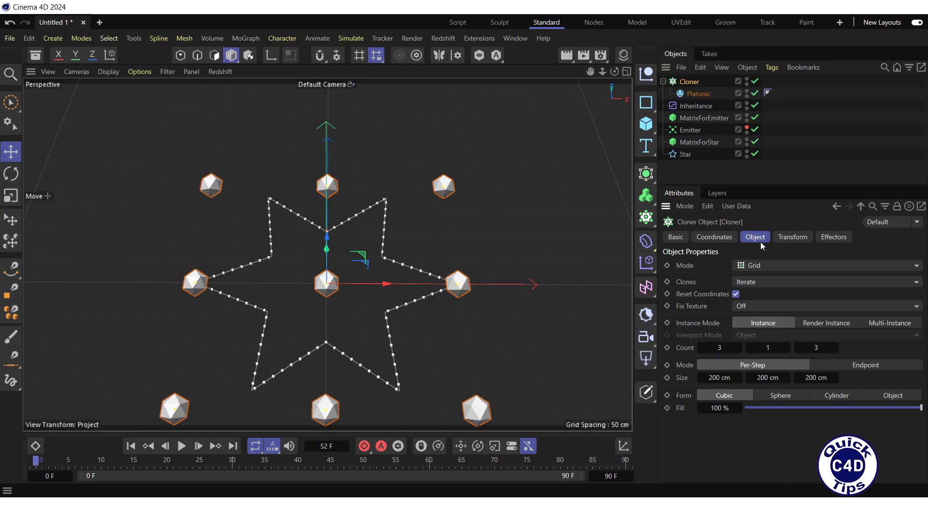
pyautogui.click(770, 265)
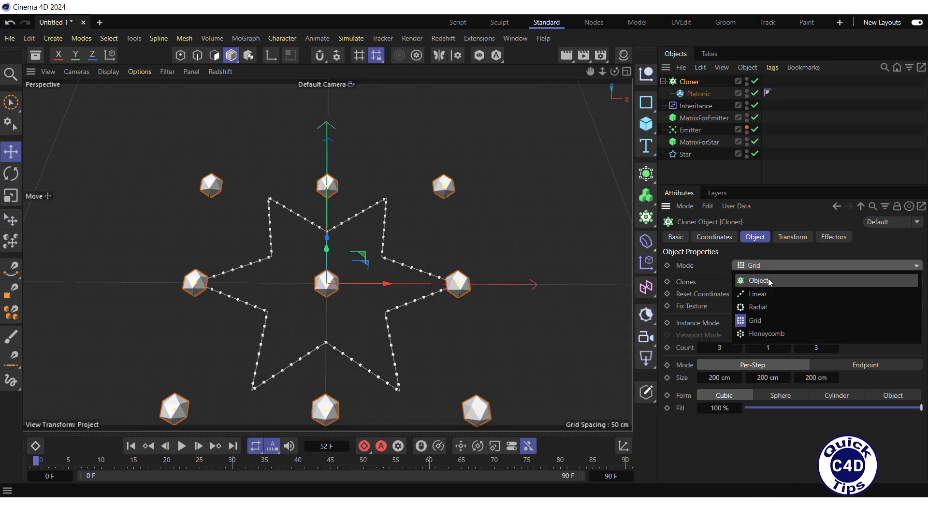
pyautogui.click(769, 282)
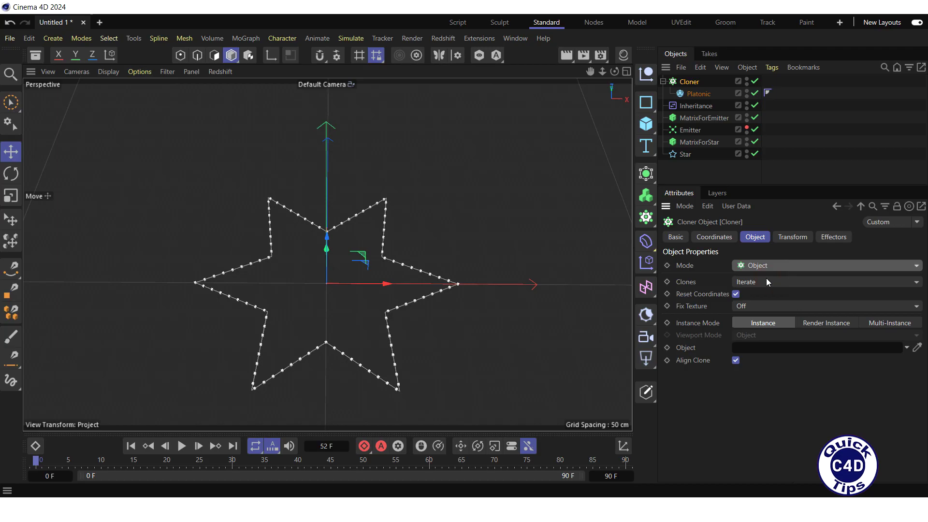
pyautogui.moveTo(715, 121); pyautogui.dragTo(742, 256)
pyautogui.moveTo(753, 351); pyautogui.dragTo(753, 351)
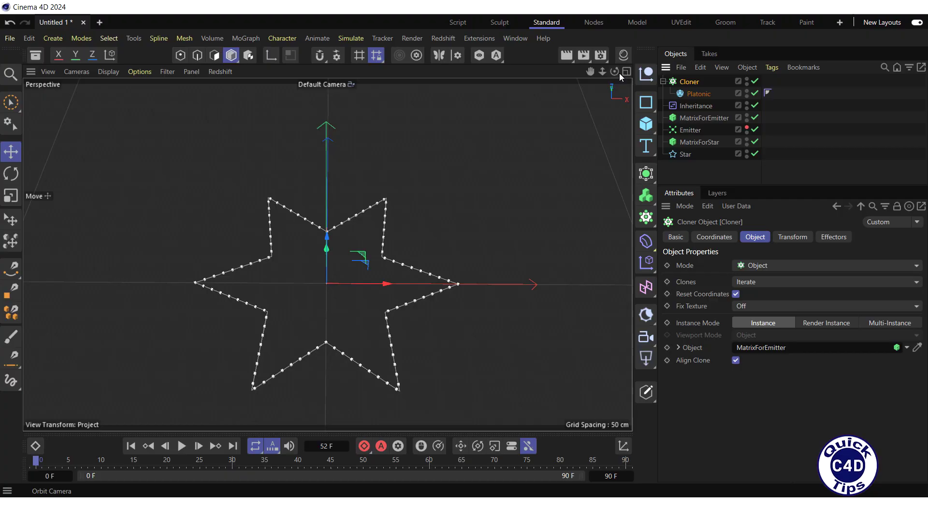
# - Create a material with a pure red base color and apply it to the Platonic
pyautogui.click(623, 56)
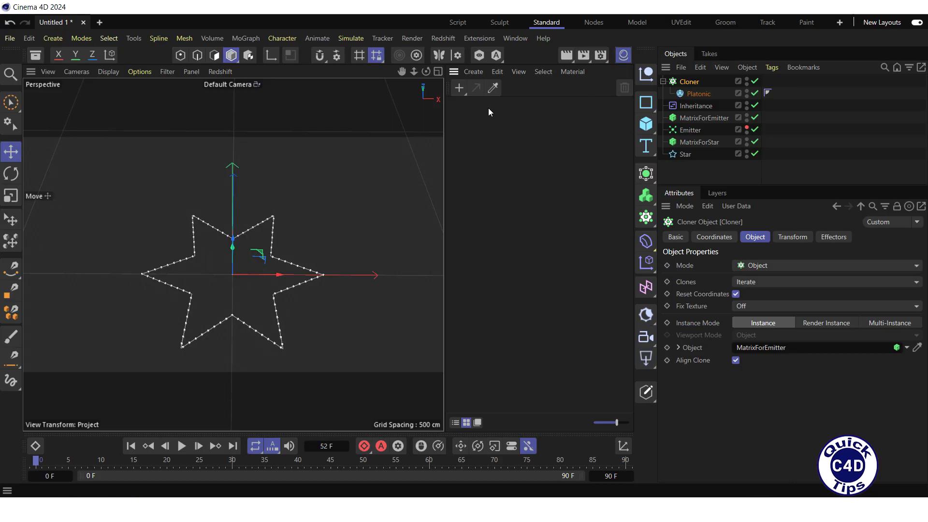
pyautogui.click(459, 88)
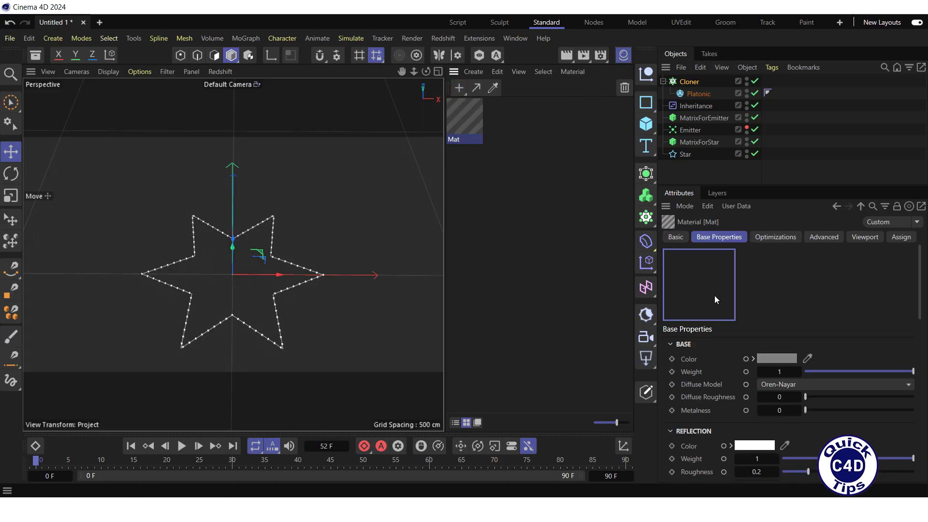
pyautogui.click(770, 358)
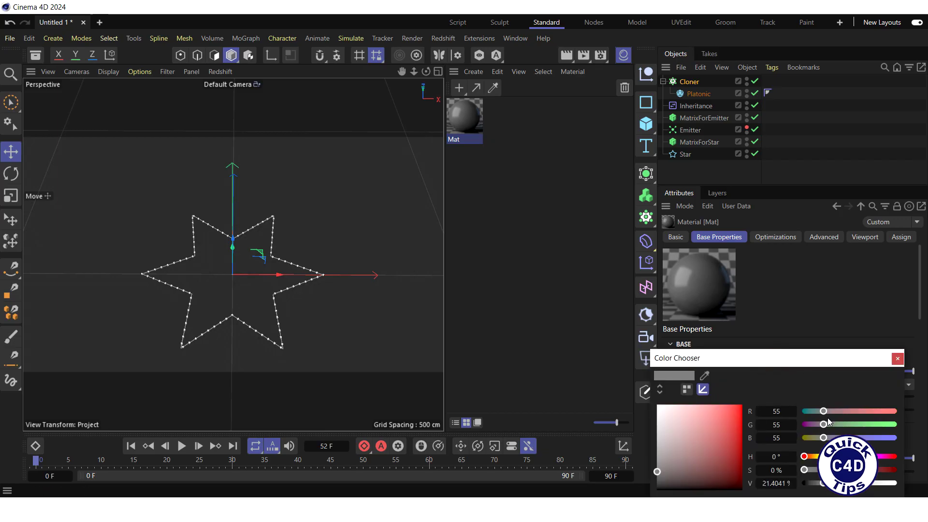
pyautogui.moveTo(824, 411); pyautogui.dragTo(804, 438)
pyautogui.click(897, 359)
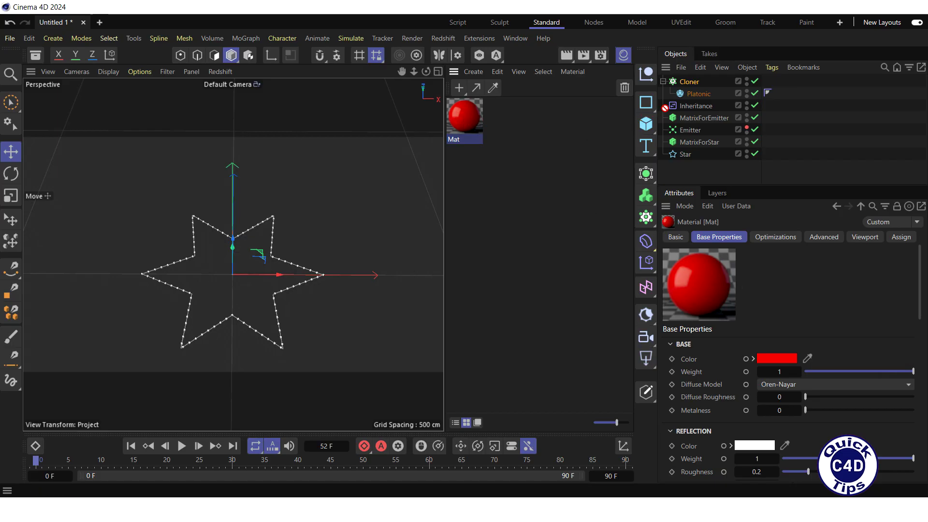
pyautogui.moveTo(695, 96); pyautogui.dragTo(696, 95)
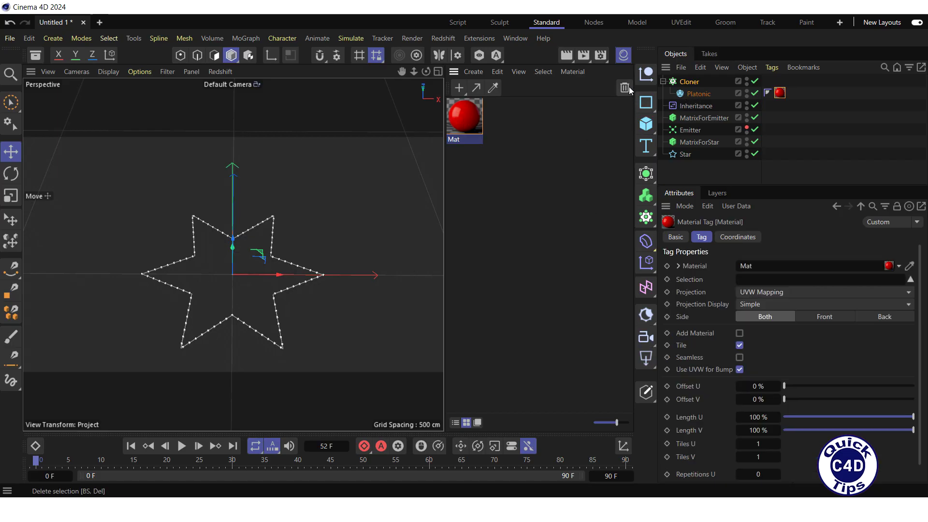
pyautogui.click(624, 55)
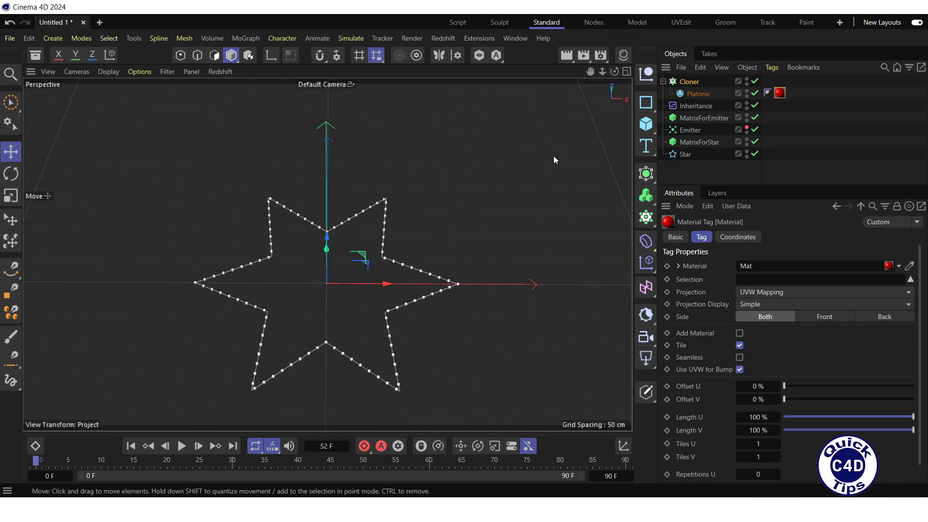
# - Hide MatrixForEmitter and MatrixForStar in the viewport and play the animation
pyautogui.click(746, 139)
pyautogui.click(181, 446)
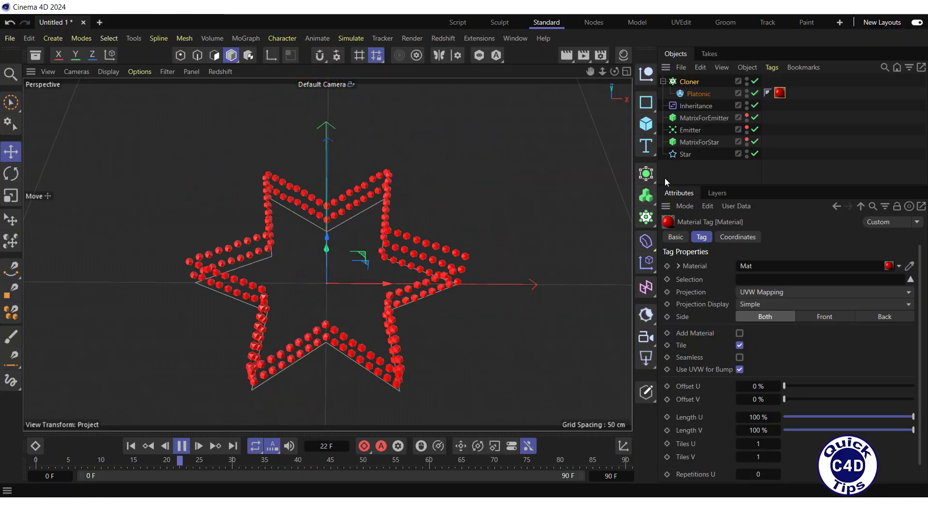
# - Set the Emitter's speed variation to 5%, then stop playback and return to the first frame
pyautogui.click(690, 130)
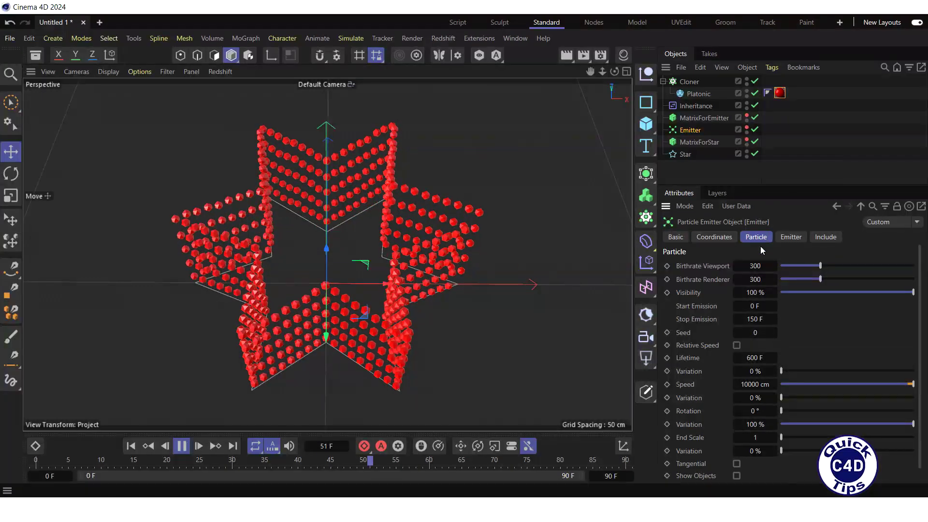
pyautogui.click(755, 397)
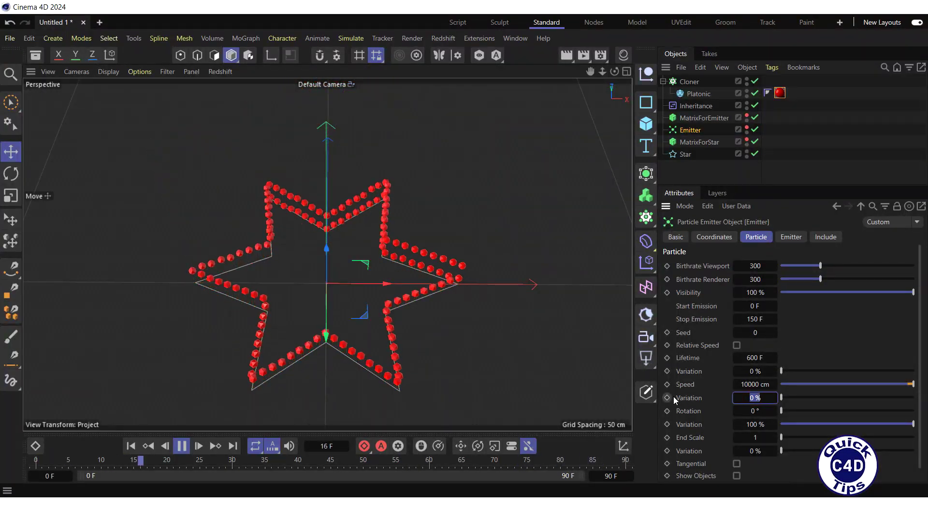
pyautogui.write('5')
pyautogui.press('Return')
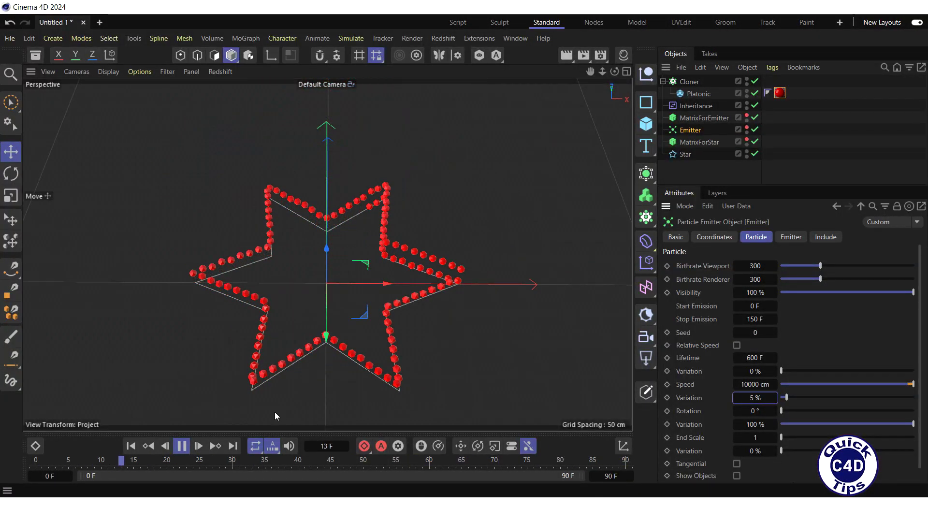
pyautogui.click(179, 446)
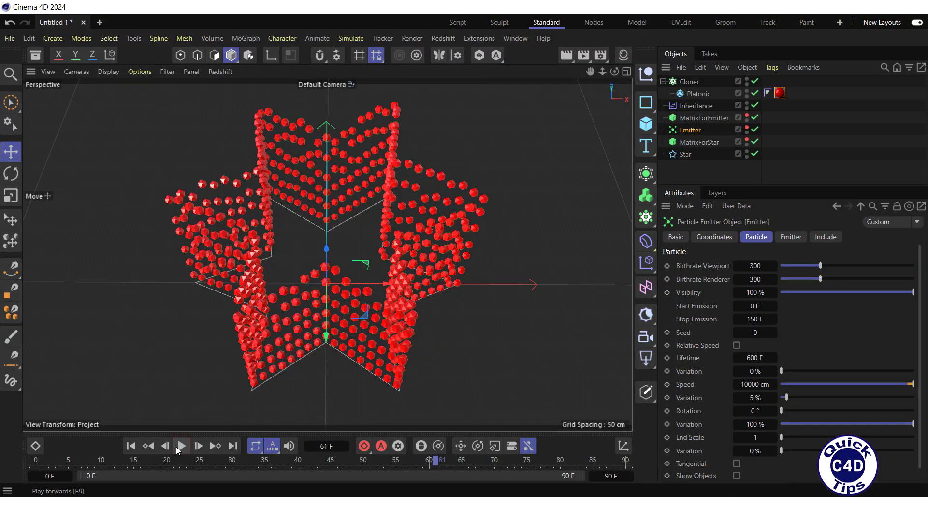
pyautogui.click(129, 447)
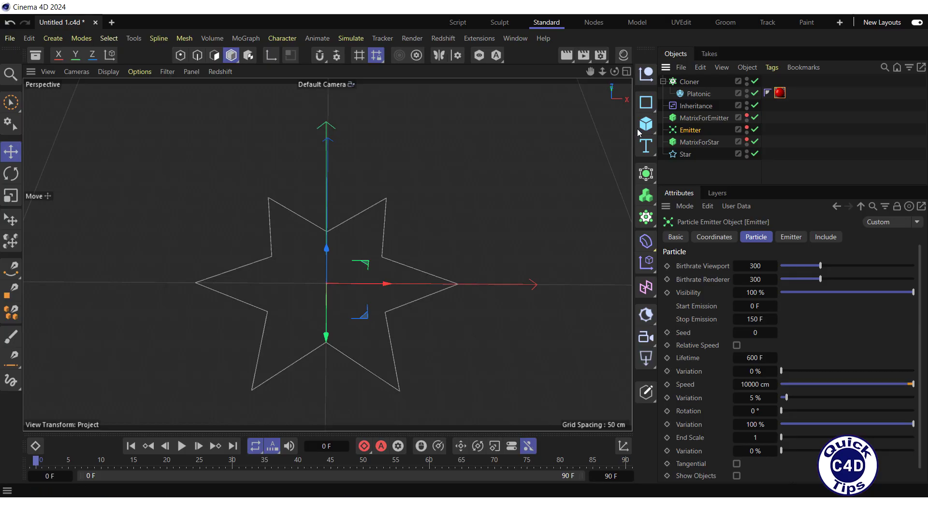
# - Add a Torus and set its ring radius to 120 cm
pyautogui.moveTo(646, 127); pyautogui.dragTo(701, 295)
pyautogui.click(756, 237)
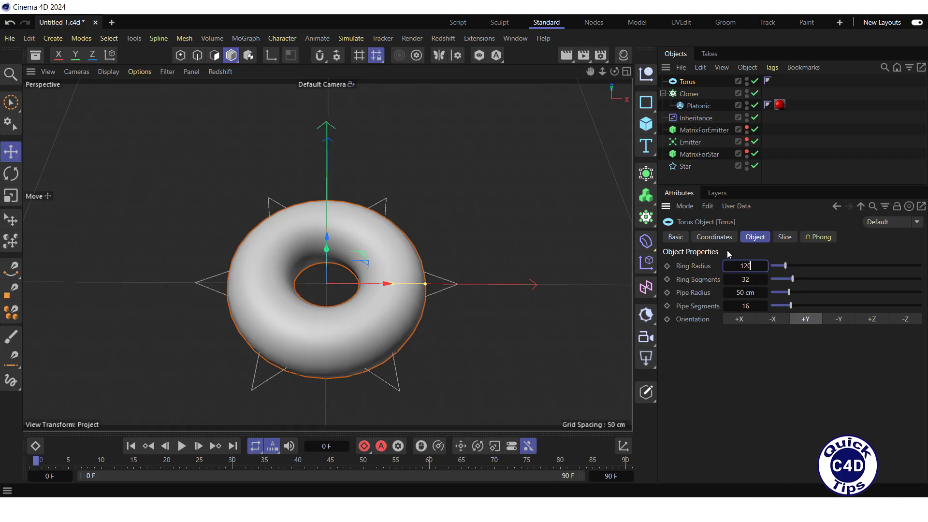
pyautogui.press('Return')
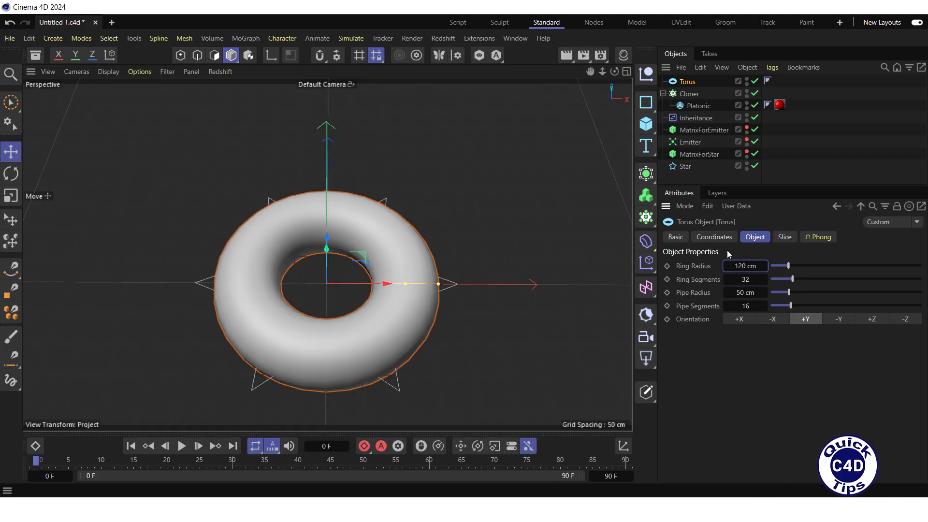
# - Delete the Star and assign the Torus as the MatrixForStar source object with a count of 1000
pyautogui.click(686, 166)
pyautogui.press('Delete')
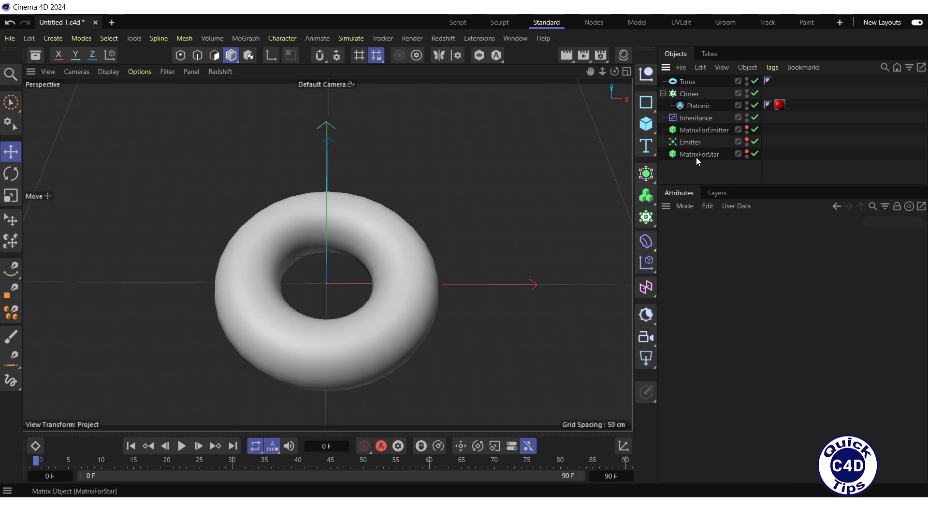
pyautogui.click(697, 156)
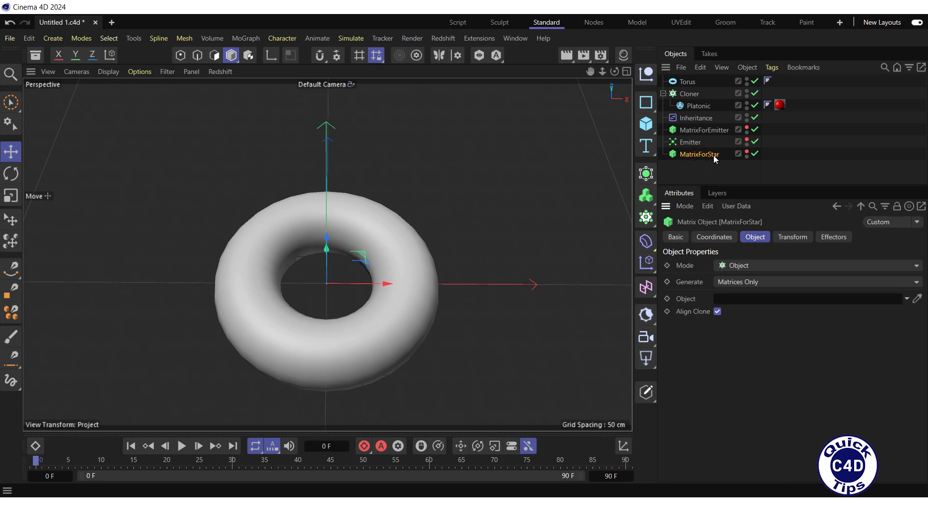
pyautogui.moveTo(690, 85); pyautogui.dragTo(713, 147)
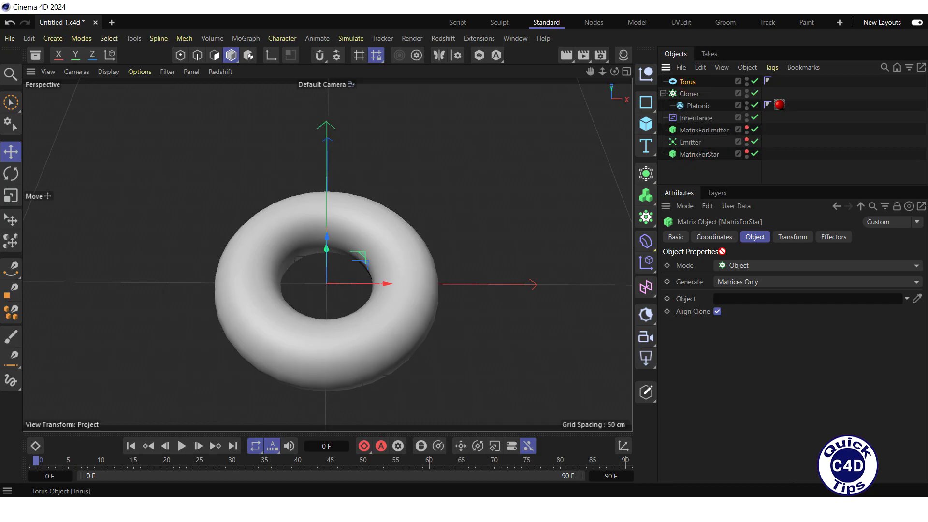
pyautogui.moveTo(730, 303); pyautogui.dragTo(728, 299)
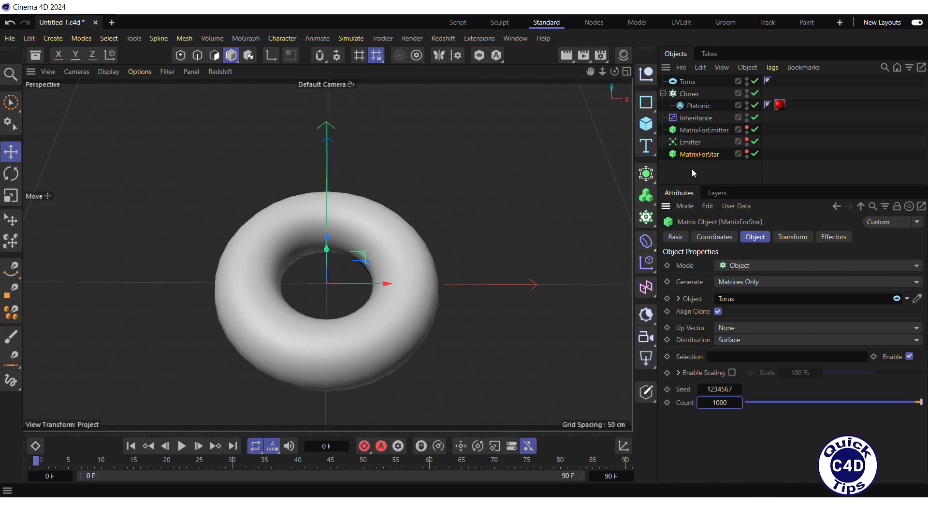
# - Rename the MatrixForStar object as MatrixForTorus
pyautogui.doubleClick(691, 155)
pyautogui.click(726, 155)
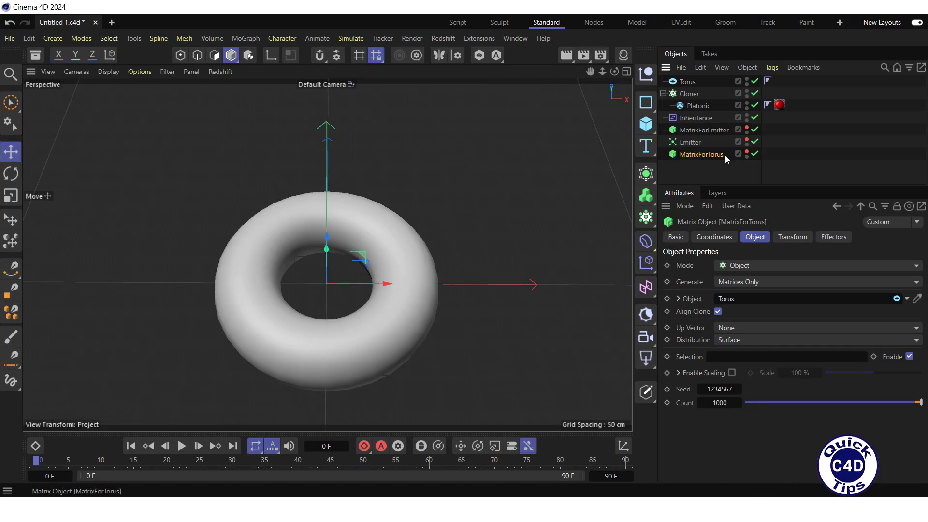
pyautogui.press('Return')
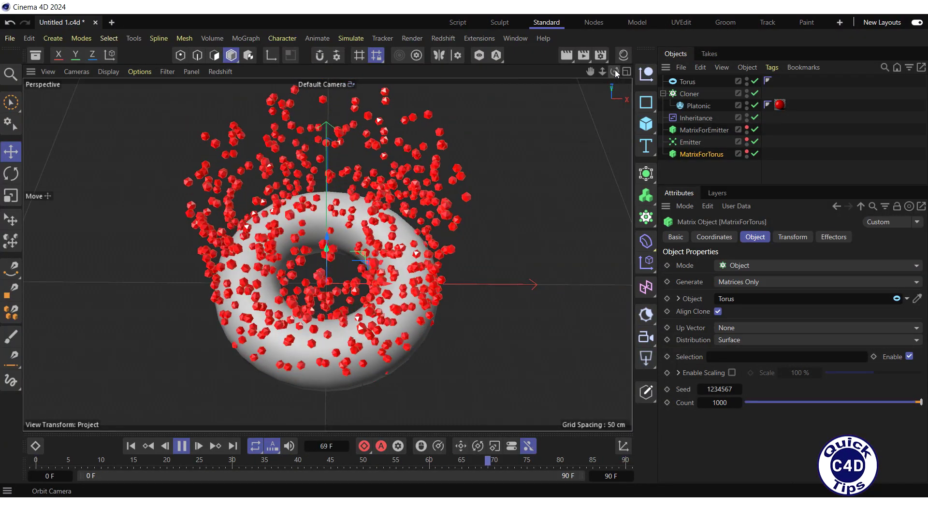
# - Play the animation and examine the clones emitted from the torus from above and from the side
pyautogui.moveTo(614, 72); pyautogui.dragTo(591, 152)
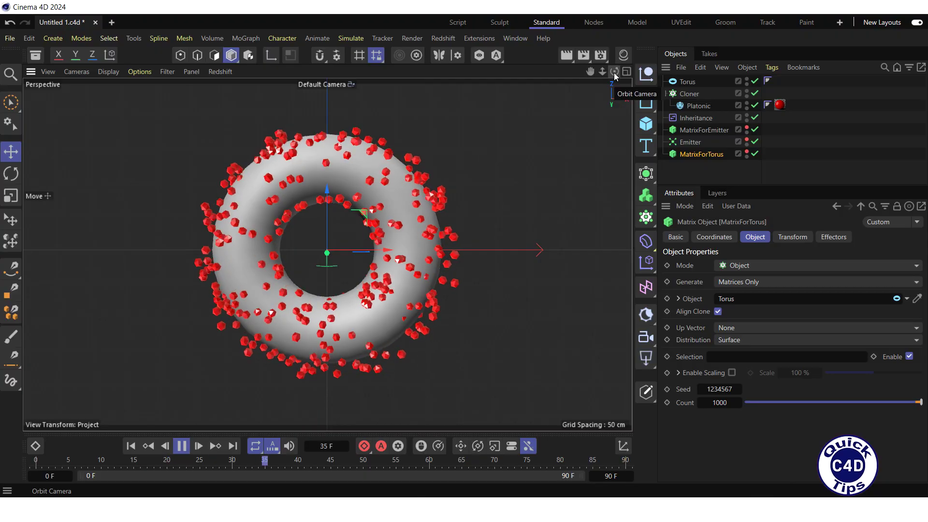
pyautogui.moveTo(615, 71); pyautogui.dragTo(593, 71)
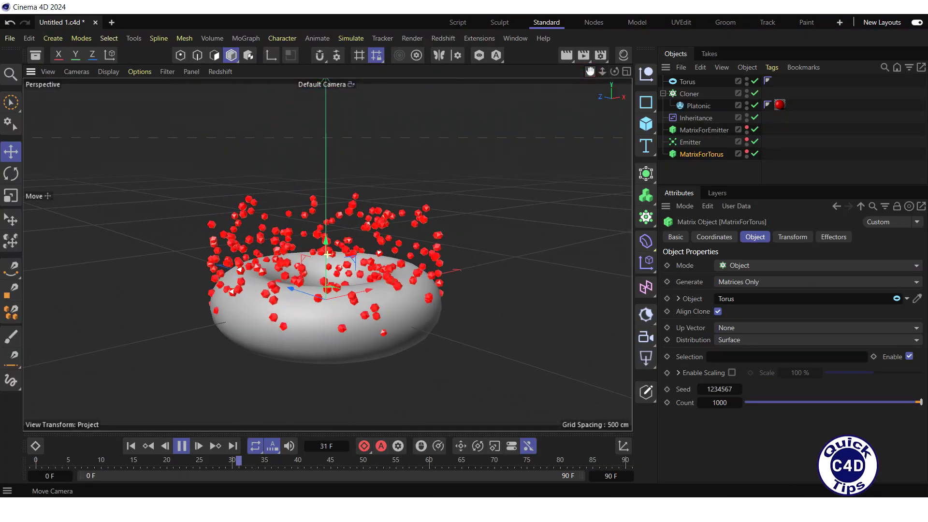